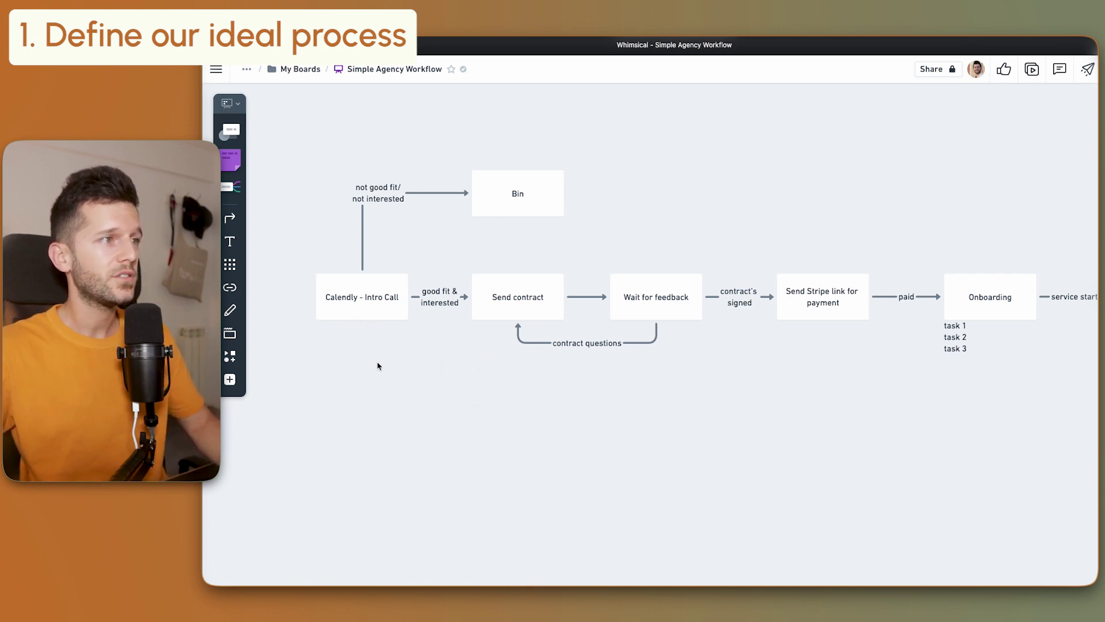
Move the Whimsical canvas rightward past the feedback and Stripe payment steps until Finished shows.
{"action": "scroll", "coordinate": [379, 367], "scroll_direction": "right", "scroll_amount": 2}
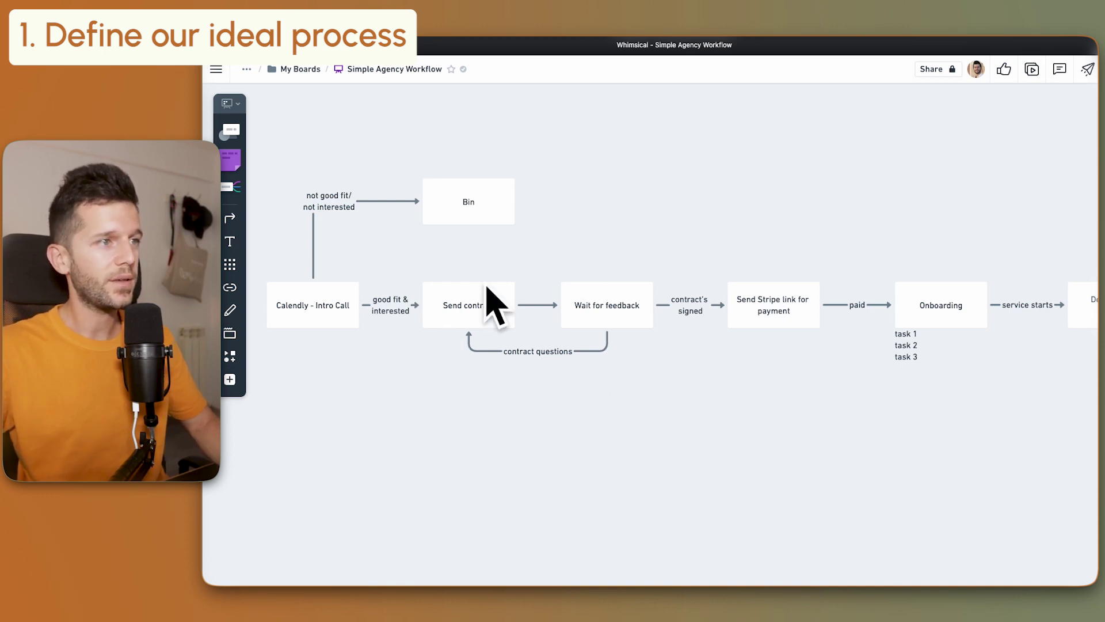
{"action": "scroll", "coordinate": [410, 265], "scroll_direction": "right", "scroll_amount": 5}
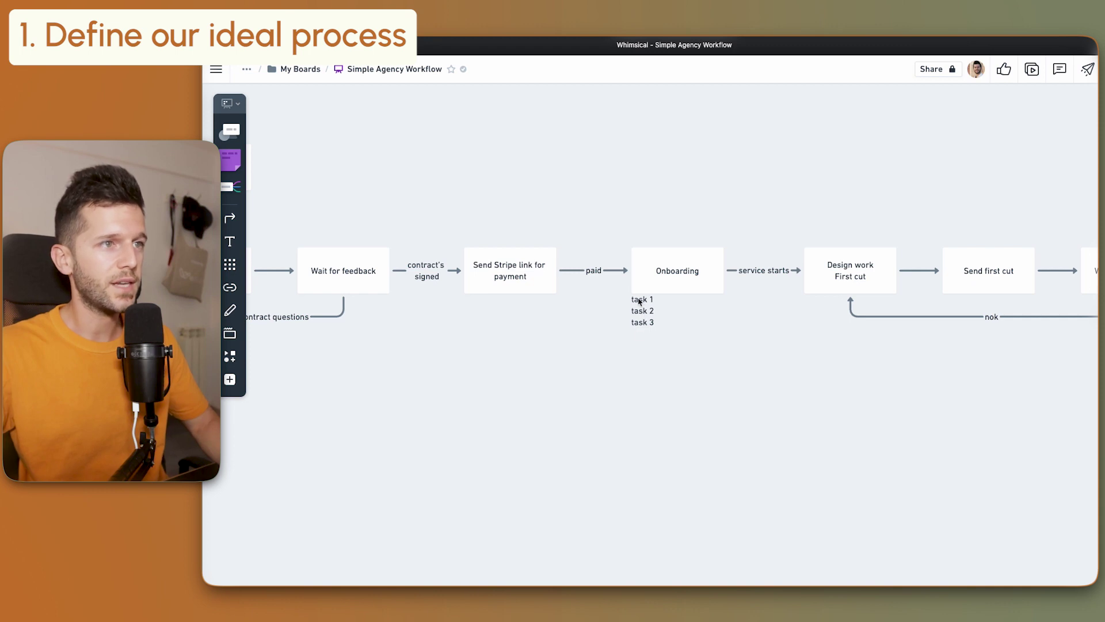
{"action": "scroll", "coordinate": [771, 391], "scroll_direction": "right", "scroll_amount": 5}
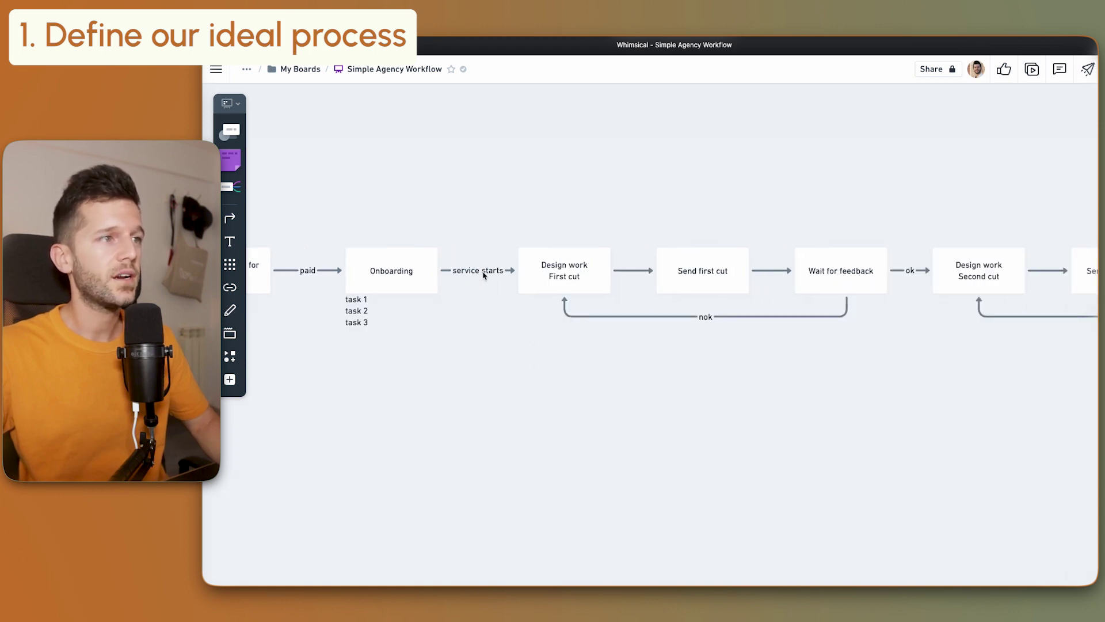
{"action": "scroll", "coordinate": [717, 375], "scroll_direction": "right", "scroll_amount": 3}
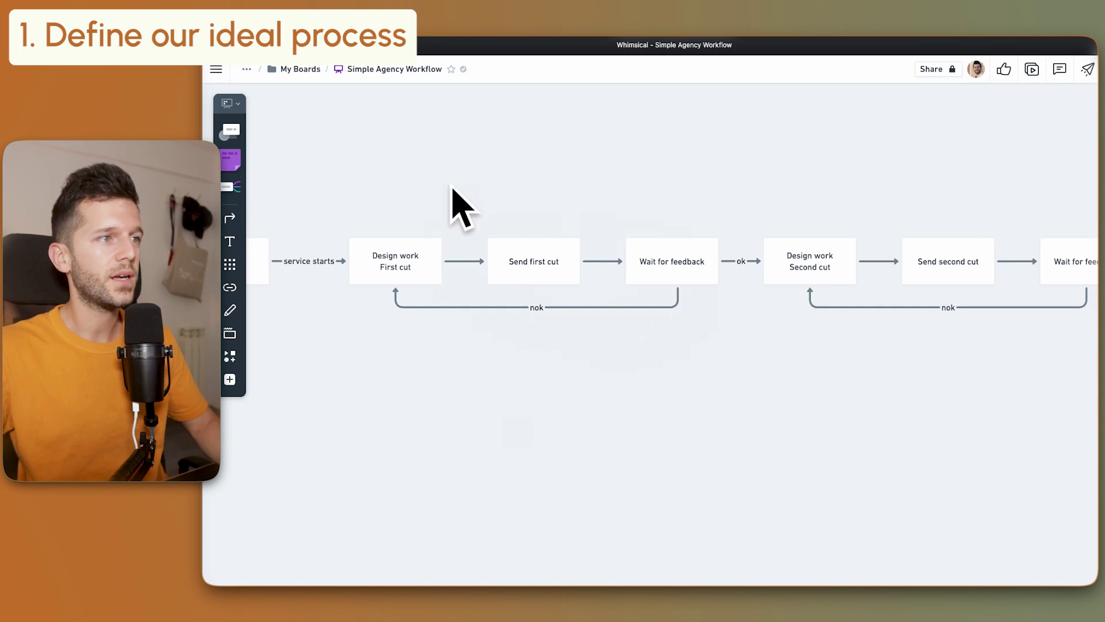
{"action": "scroll", "coordinate": [745, 392], "scroll_direction": "right", "scroll_amount": 6}
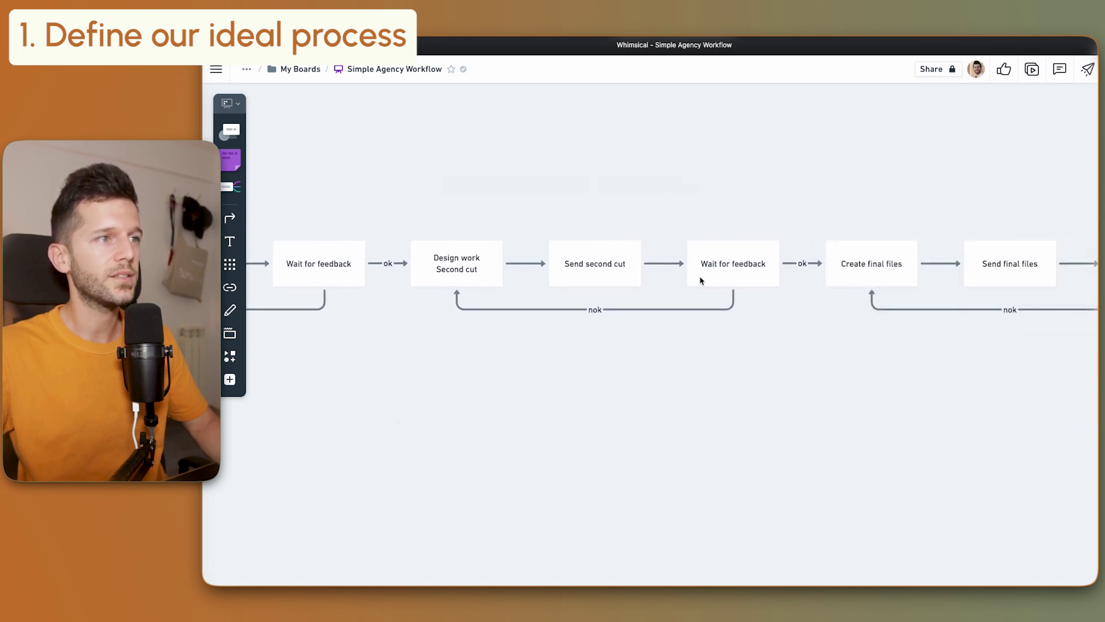
{"action": "left_click_drag", "start_coordinate": [951, 378], "coordinate": [614, 383]}
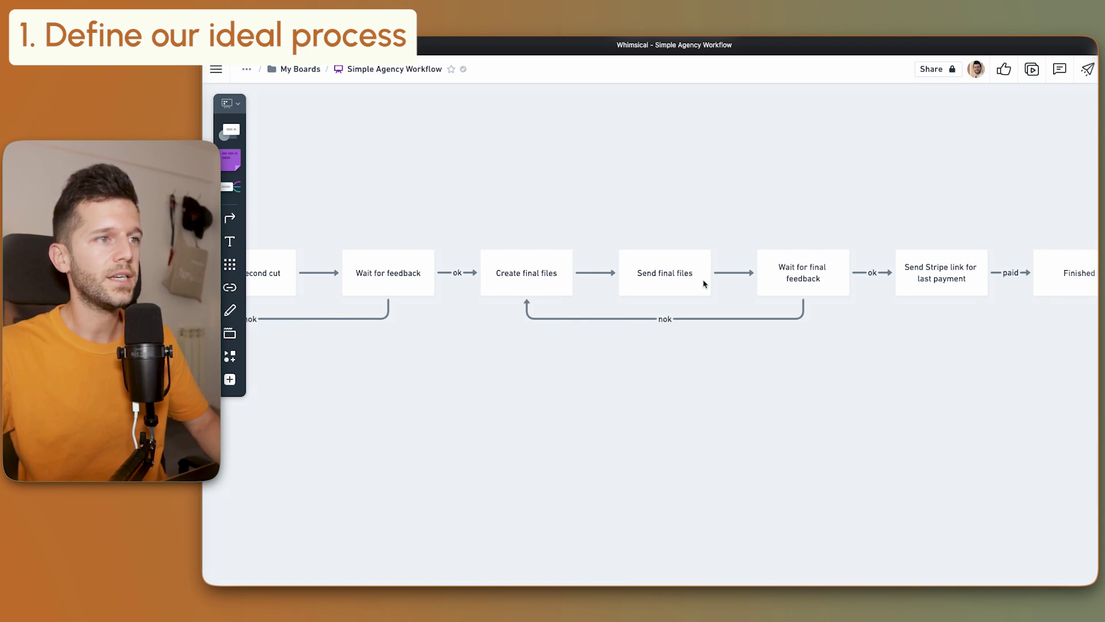
{"action": "left_click_drag", "start_coordinate": [938, 373], "coordinate": [686, 357]}
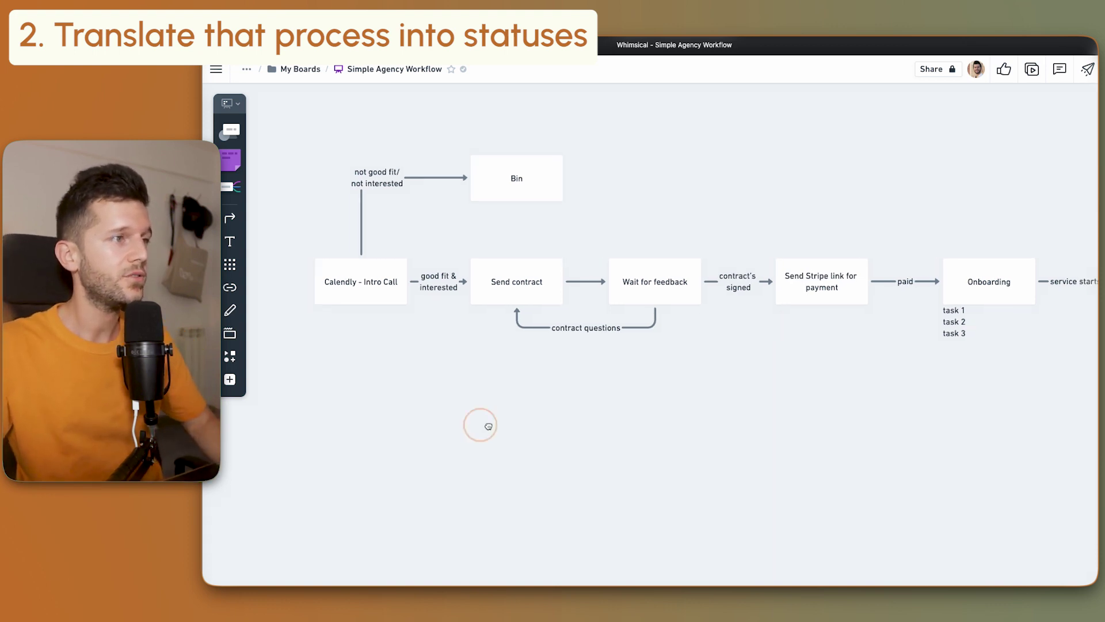
Add a 'Notion Statuses' text heading beneath the Whimsical workflow.
{"action": "left_click_drag", "start_coordinate": [481, 425], "coordinate": [558, 430]}
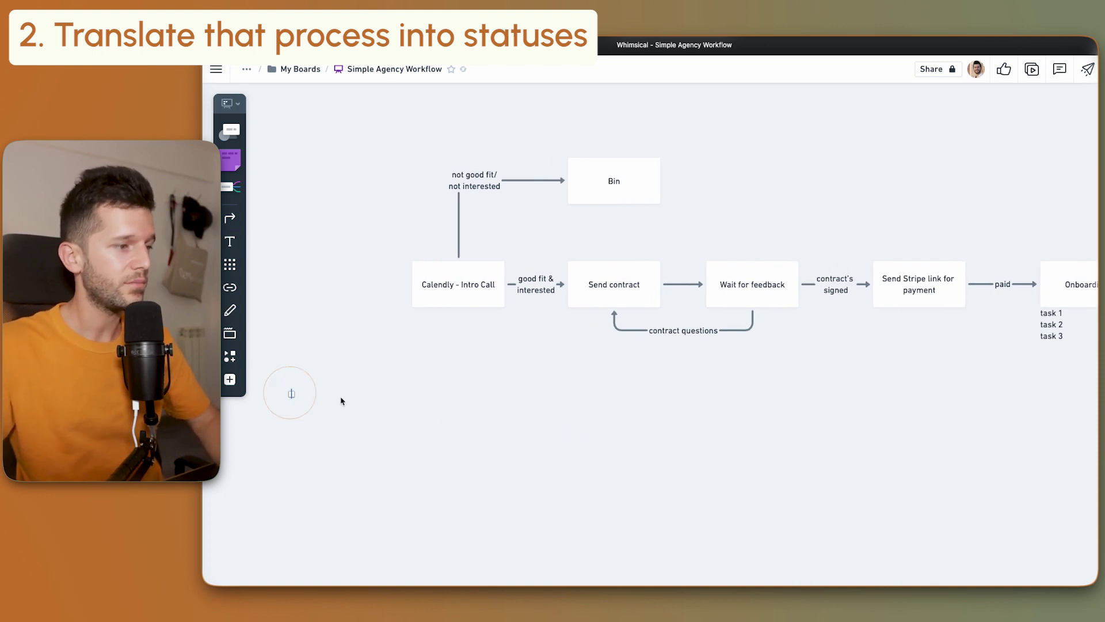
{"action": "type", "text": "Notion Statuses"}
{"action": "left_click", "coordinate": [485, 459]}
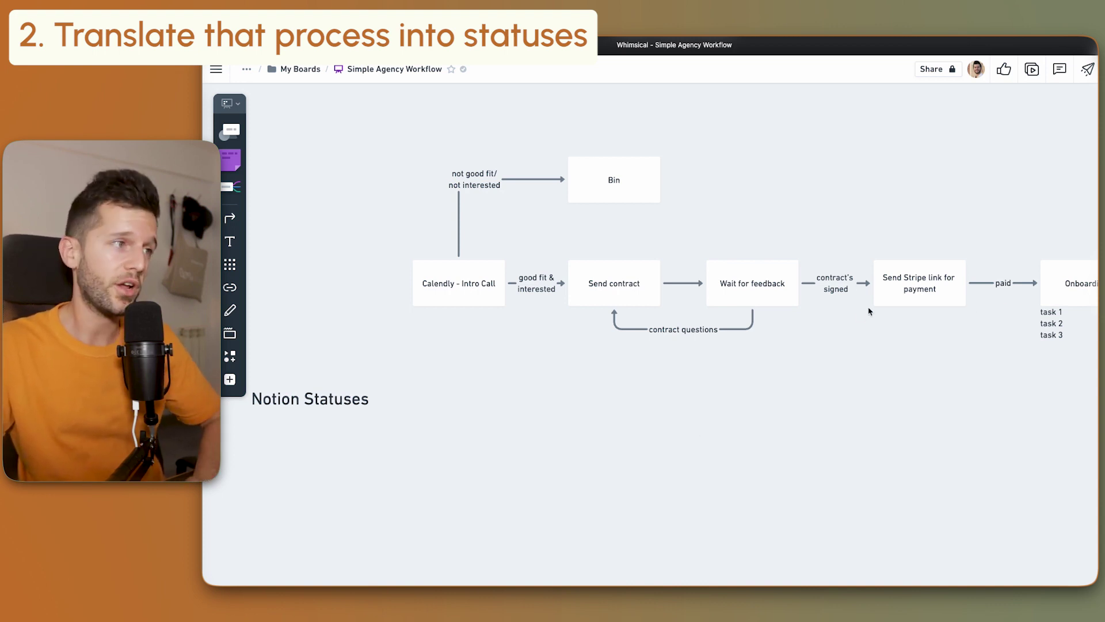
Draw a 'New Lead' status box beside the Notion Statuses heading.
{"action": "key", "text": "r"}
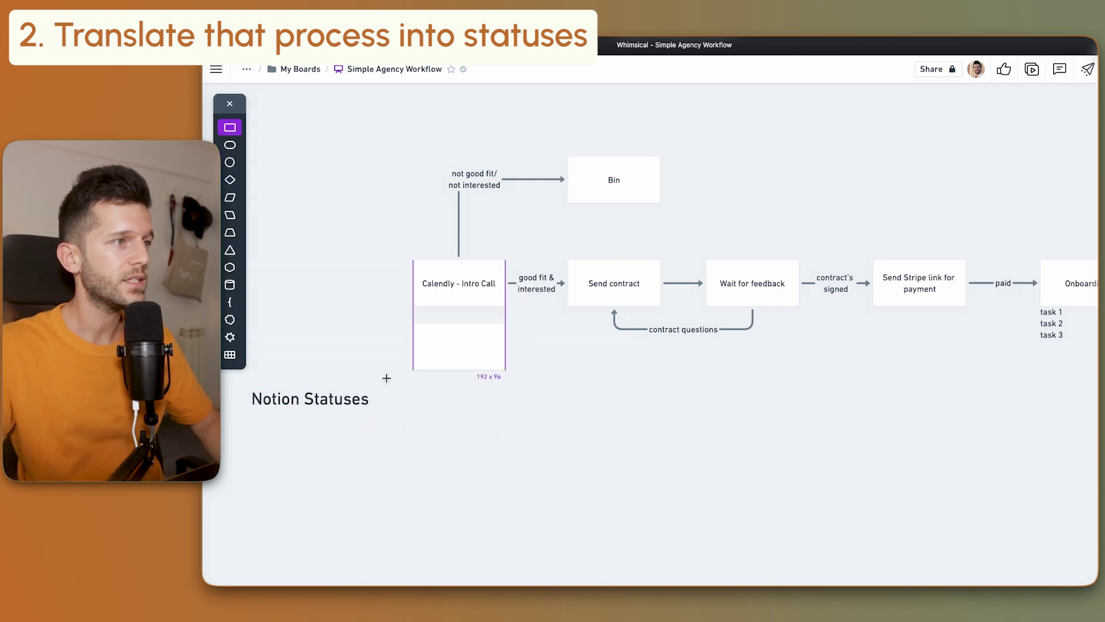
{"action": "left_click", "coordinate": [486, 418]}
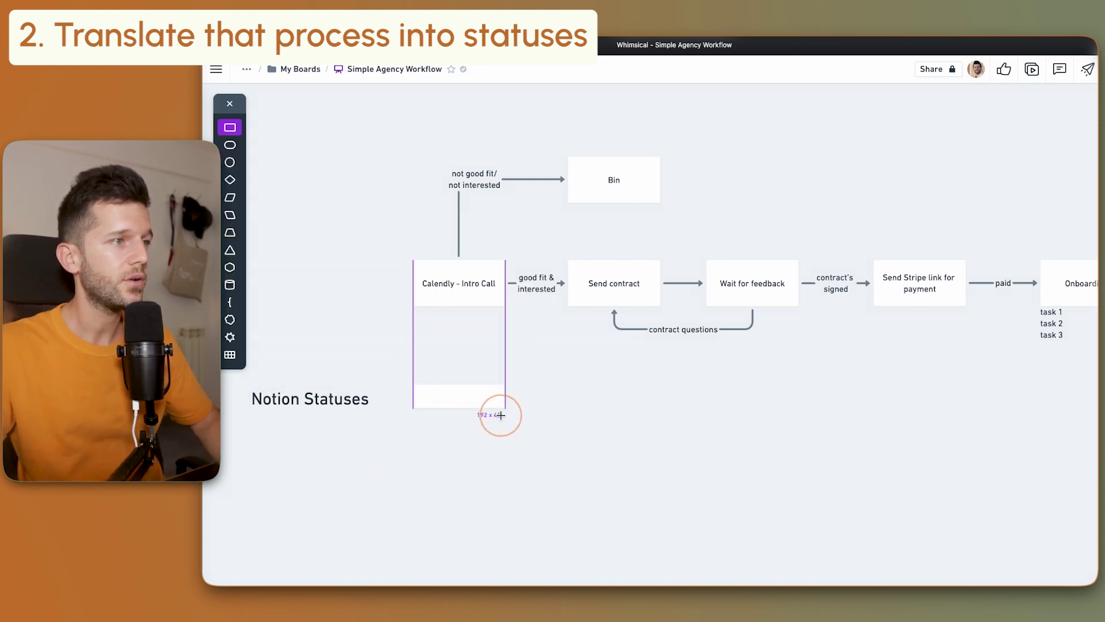
{"action": "type", "text": "New Lead"}
{"action": "left_click_drag", "start_coordinate": [459, 395], "coordinate": [459, 397]}
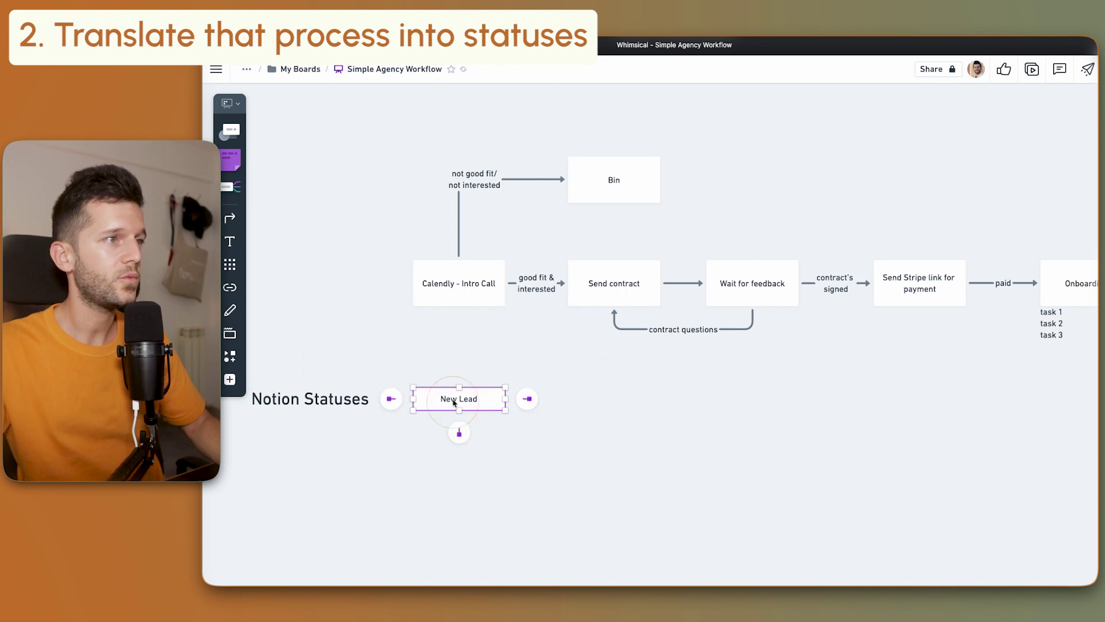
{"action": "left_click", "coordinate": [562, 429]}
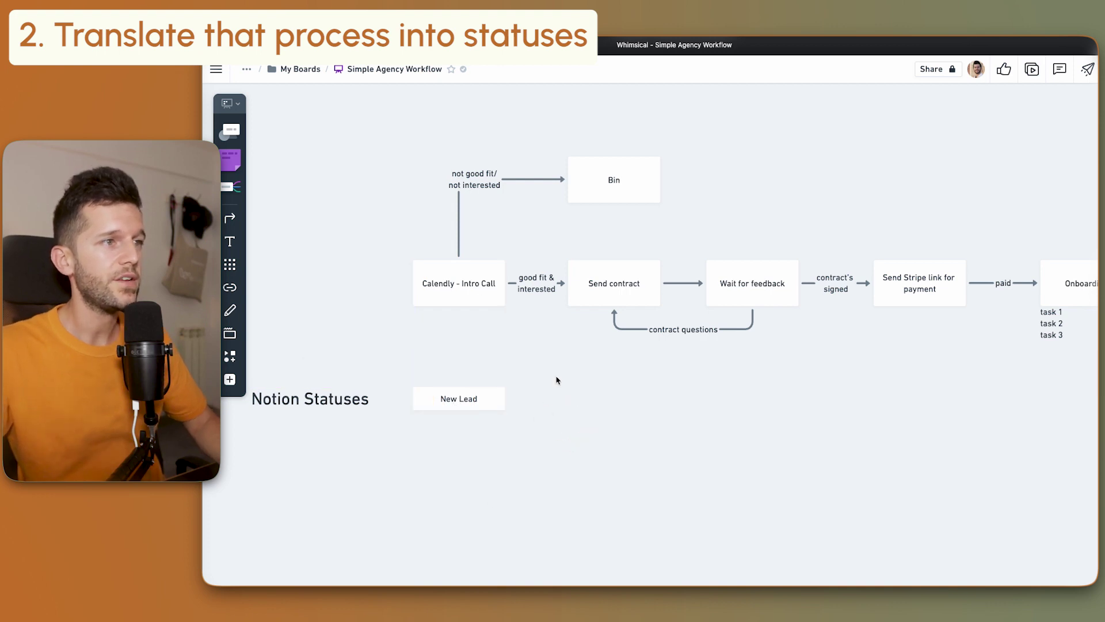
Draw a wide 'Contract Sent' status box under the contract steps.
{"action": "scroll", "coordinate": [706, 380], "scroll_direction": "right", "scroll_amount": 3}
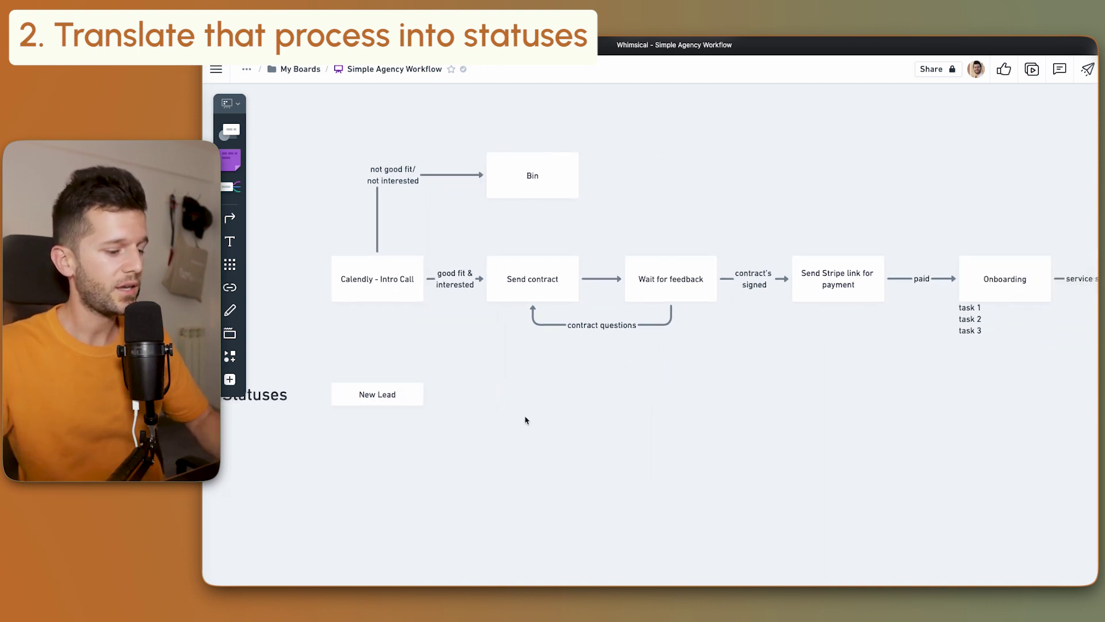
{"action": "key", "text": "r"}
{"action": "left_click_drag", "start_coordinate": [483, 384], "coordinate": [711, 403]}
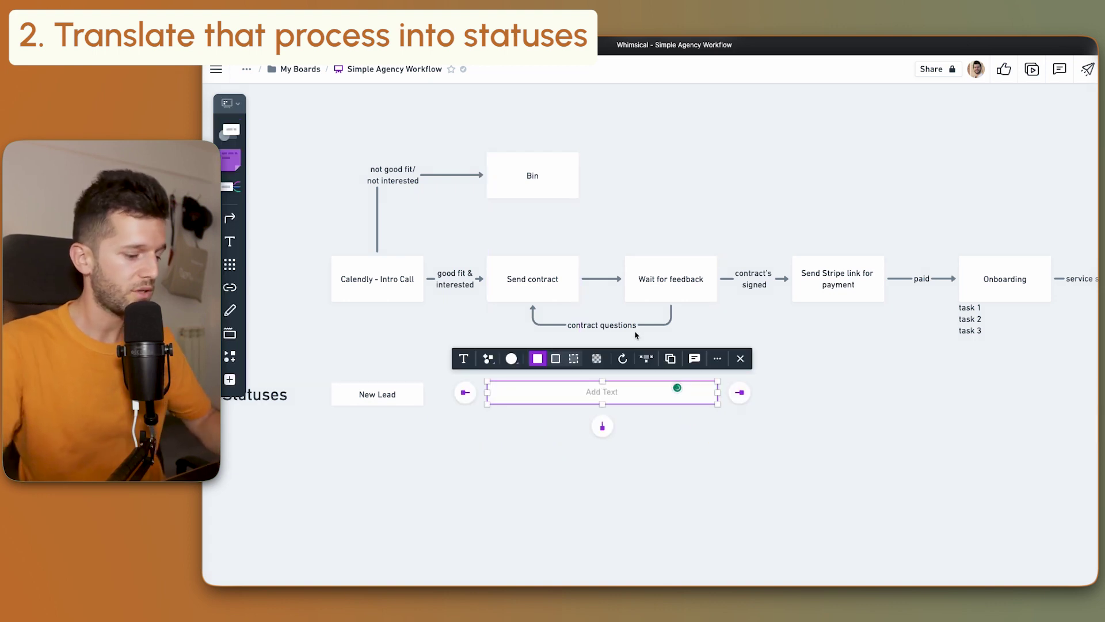
{"action": "type", "text": "Contract Sent"}
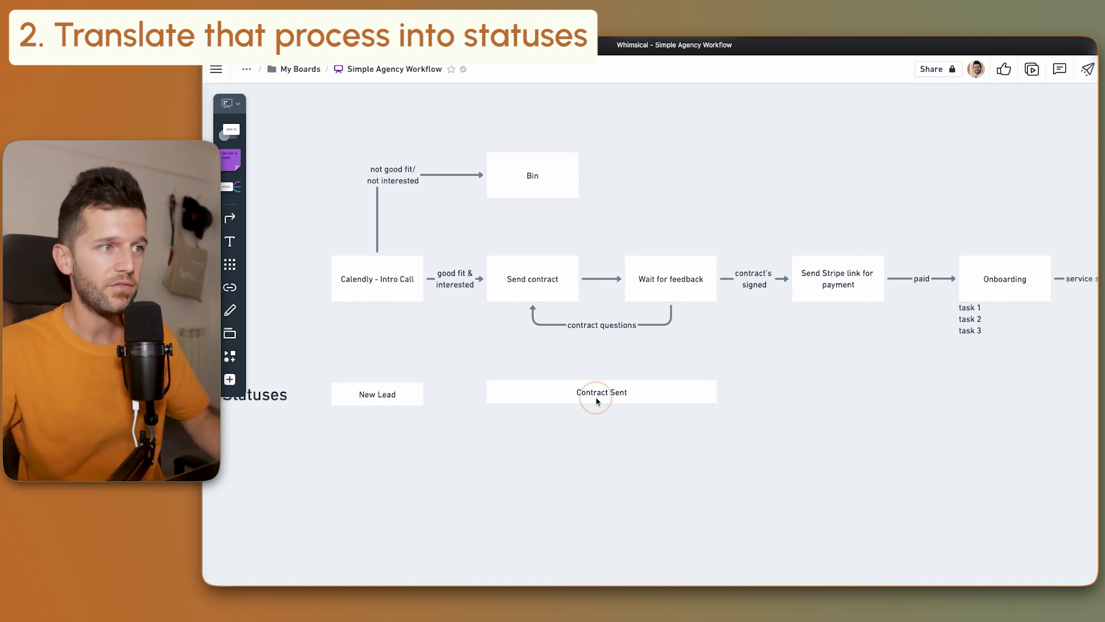
Draw a 'Waiting for payment' rectangle beneath the Send Stripe link for payment step.
{"action": "left_click", "coordinate": [597, 401]}
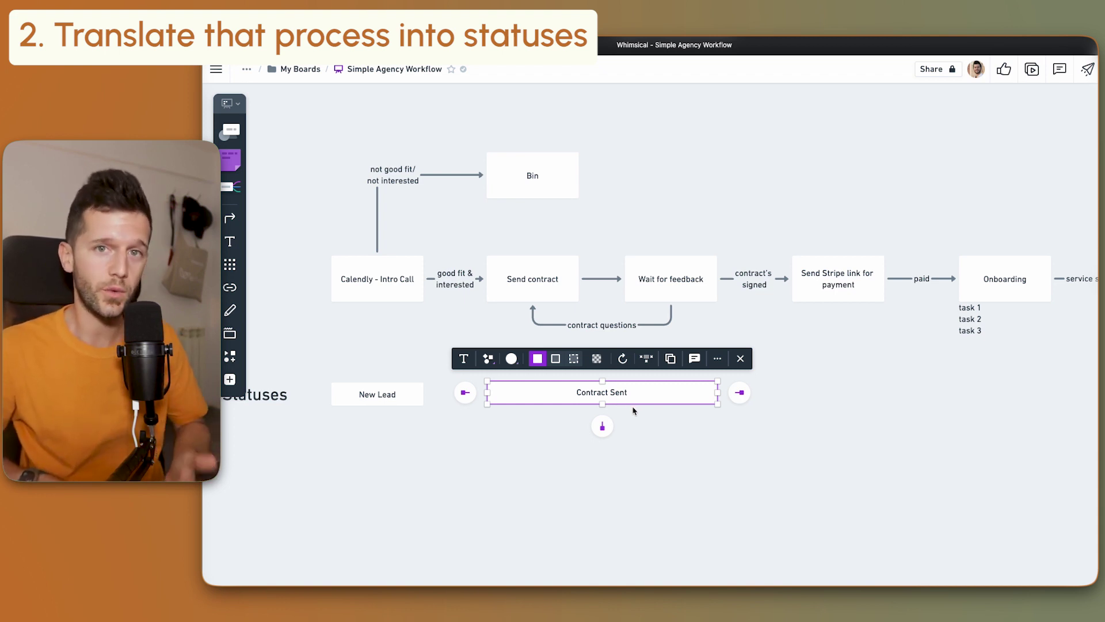
{"action": "left_click_drag", "start_coordinate": [814, 437], "coordinate": [608, 434]}
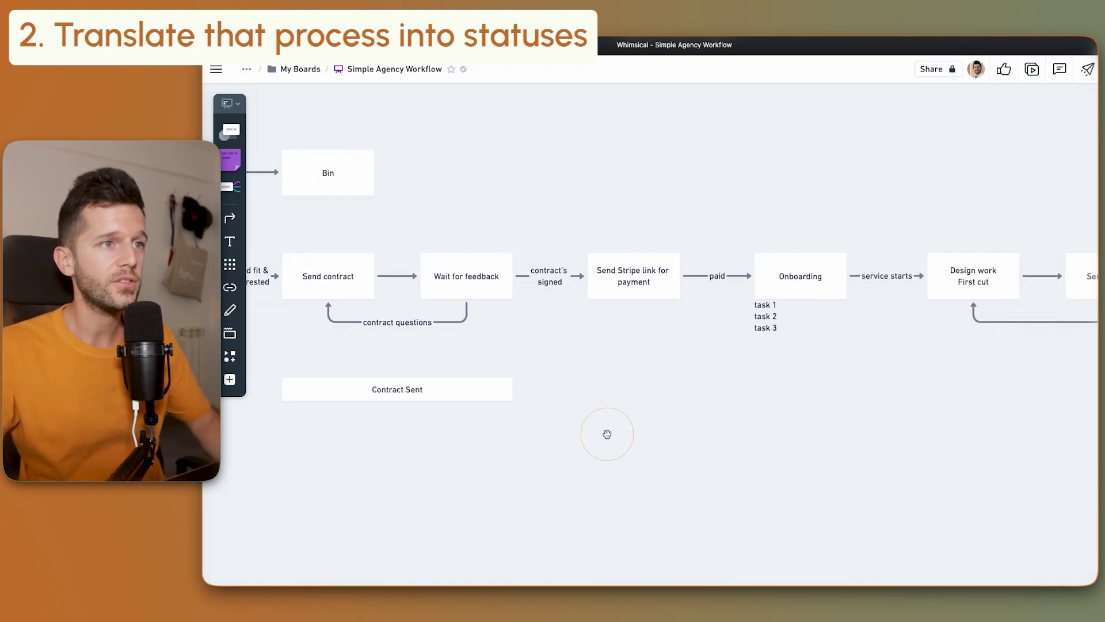
{"action": "key", "text": "r"}
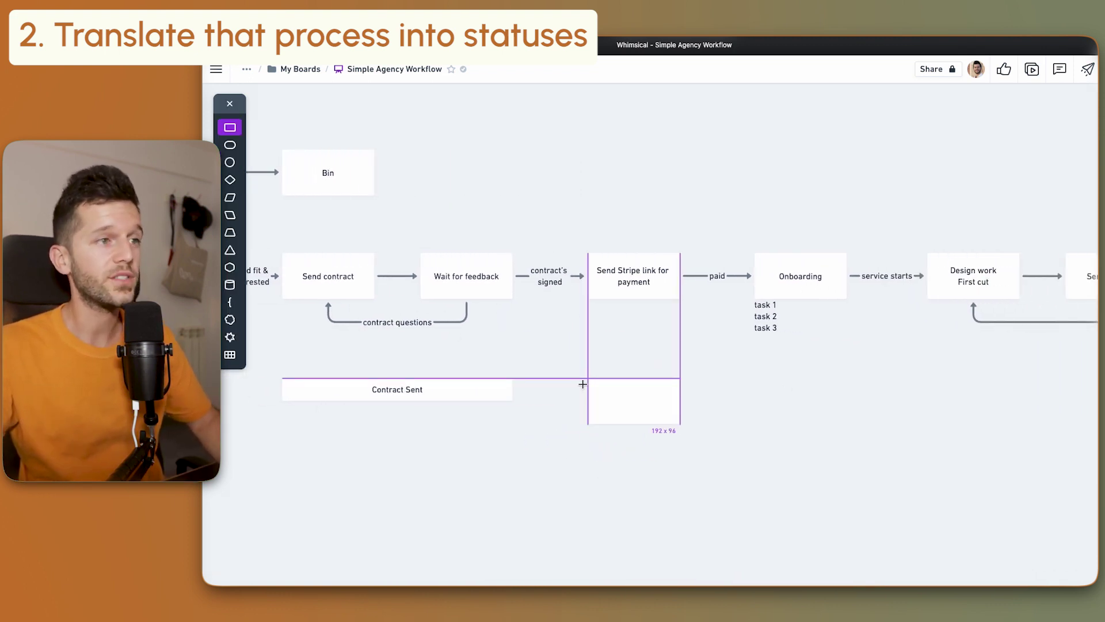
{"action": "left_click_drag", "start_coordinate": [583, 381], "coordinate": [680, 401]}
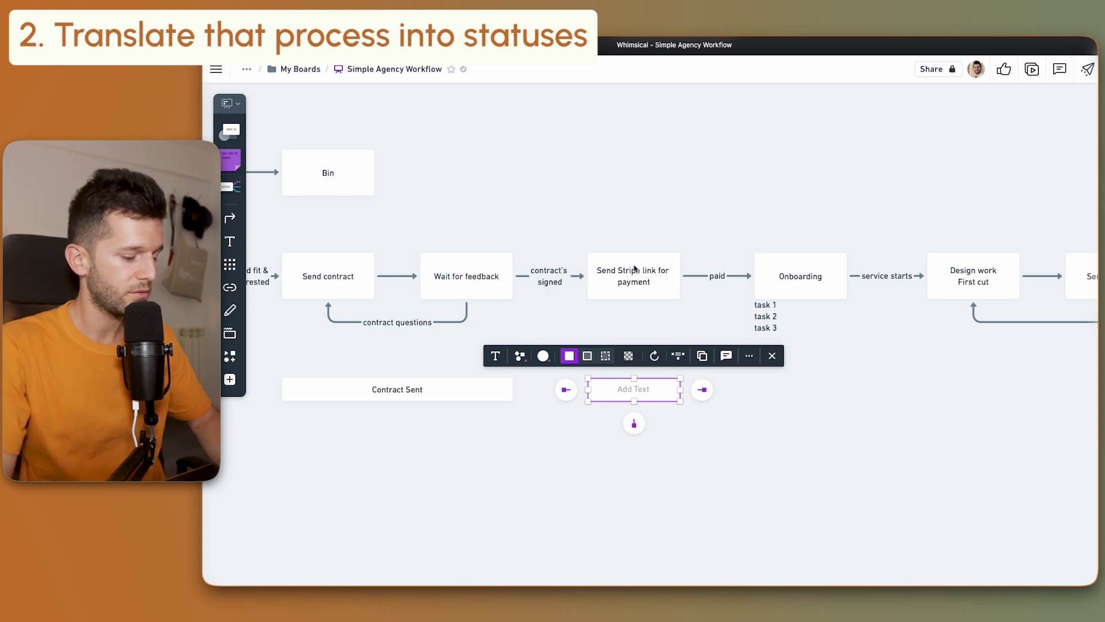
{"action": "type", "text": "Waiting for payment"}
{"action": "left_click", "coordinate": [658, 499]}
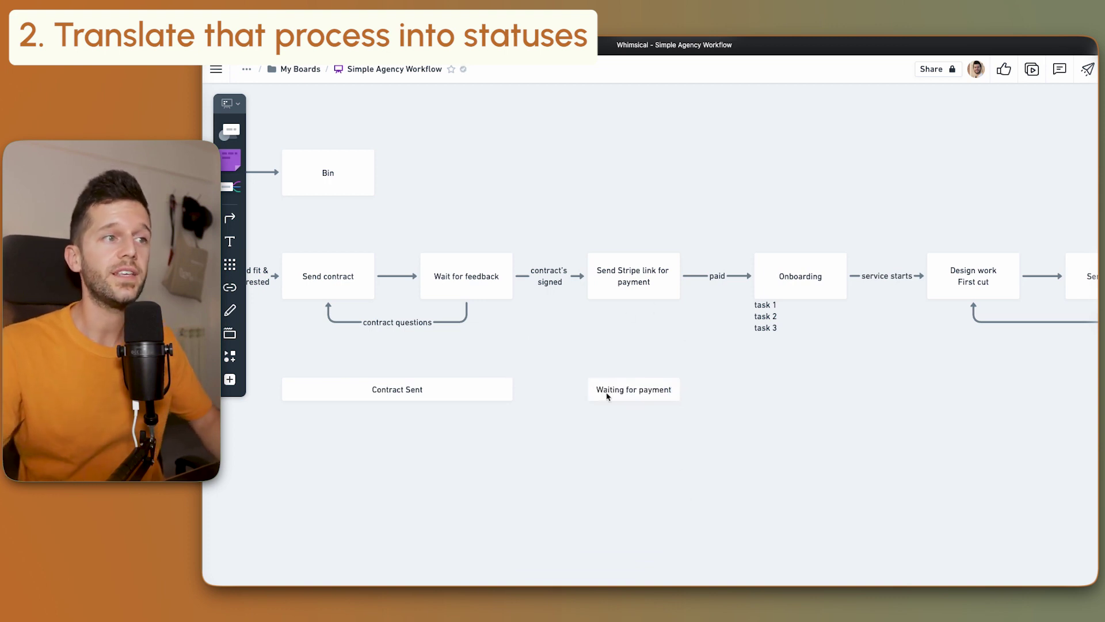
{"action": "left_click", "coordinate": [607, 392]}
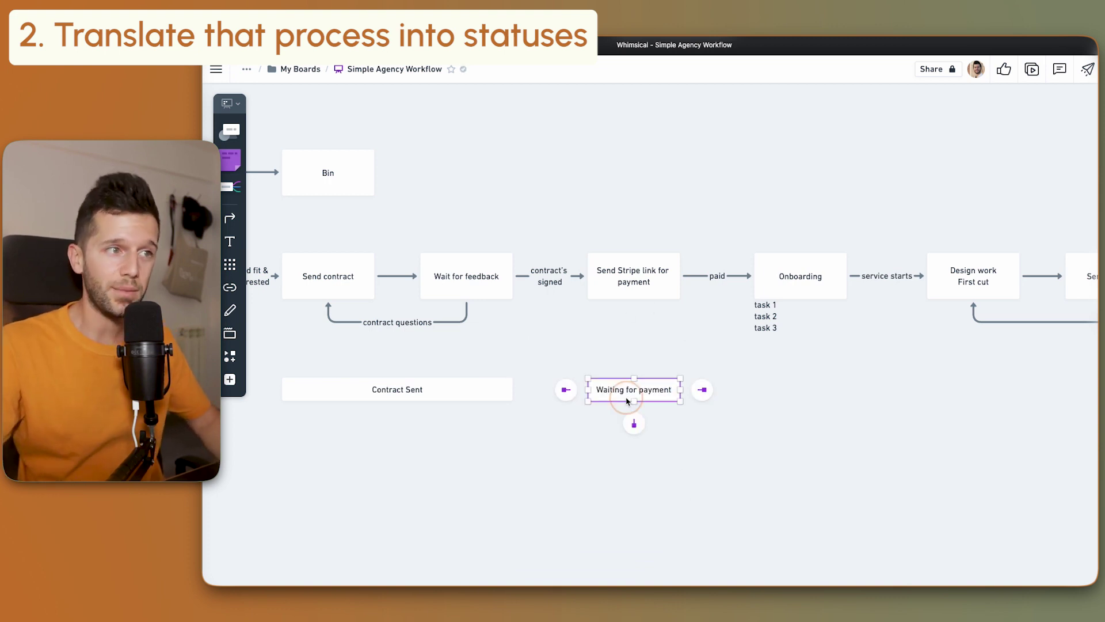
Draw an 'Onboarding' status box under the Onboarding step.
{"action": "left_click", "coordinate": [636, 481]}
{"action": "scroll", "coordinate": [518, 345], "scroll_direction": "right", "scroll_amount": 5}
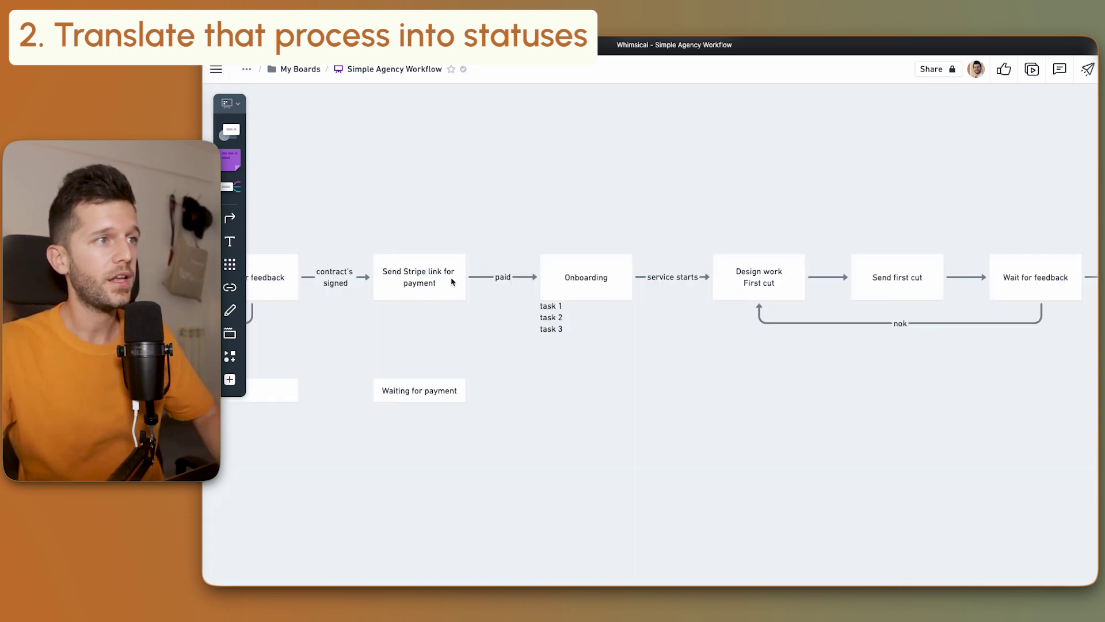
{"action": "key", "text": "s"}
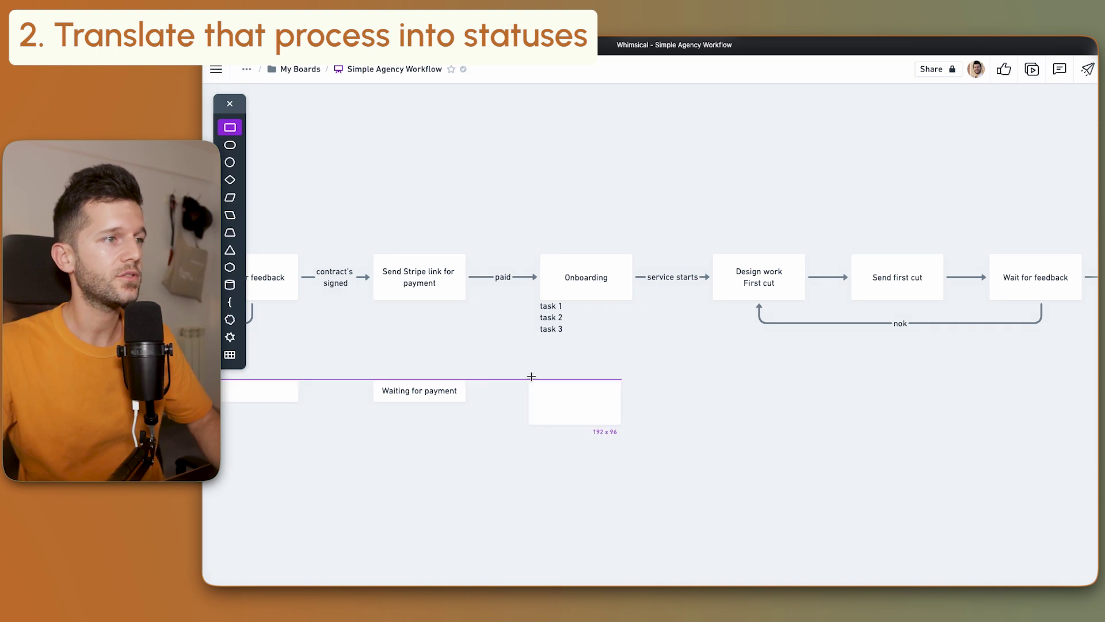
{"action": "left_click_drag", "start_coordinate": [535, 378], "coordinate": [633, 400]}
{"action": "type", "text": "Onboarding"}
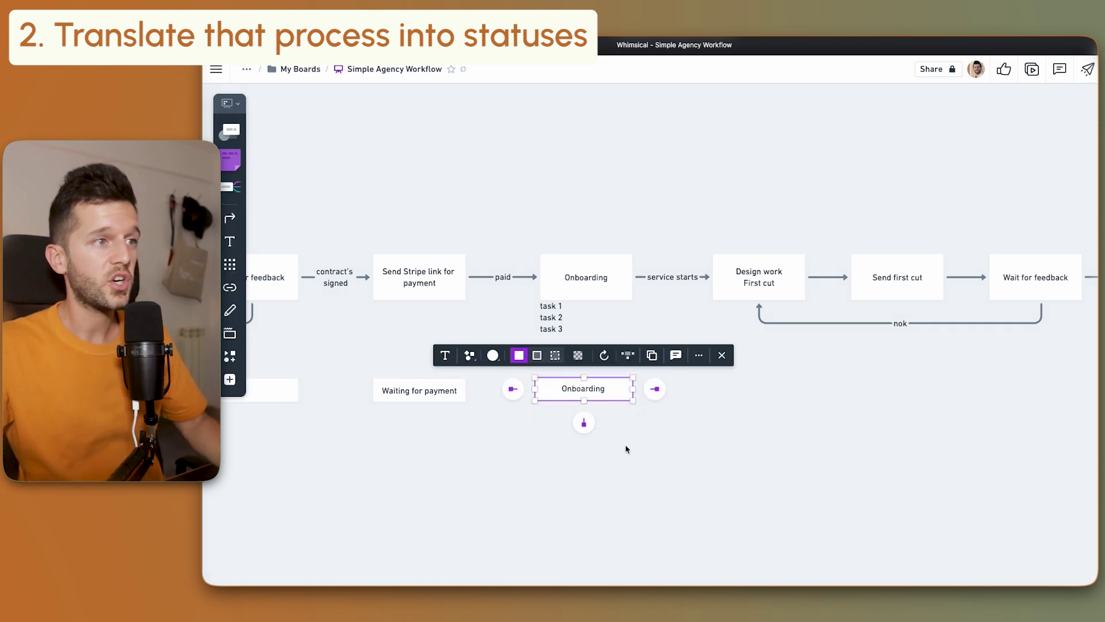
{"action": "left_click", "coordinate": [591, 496]}
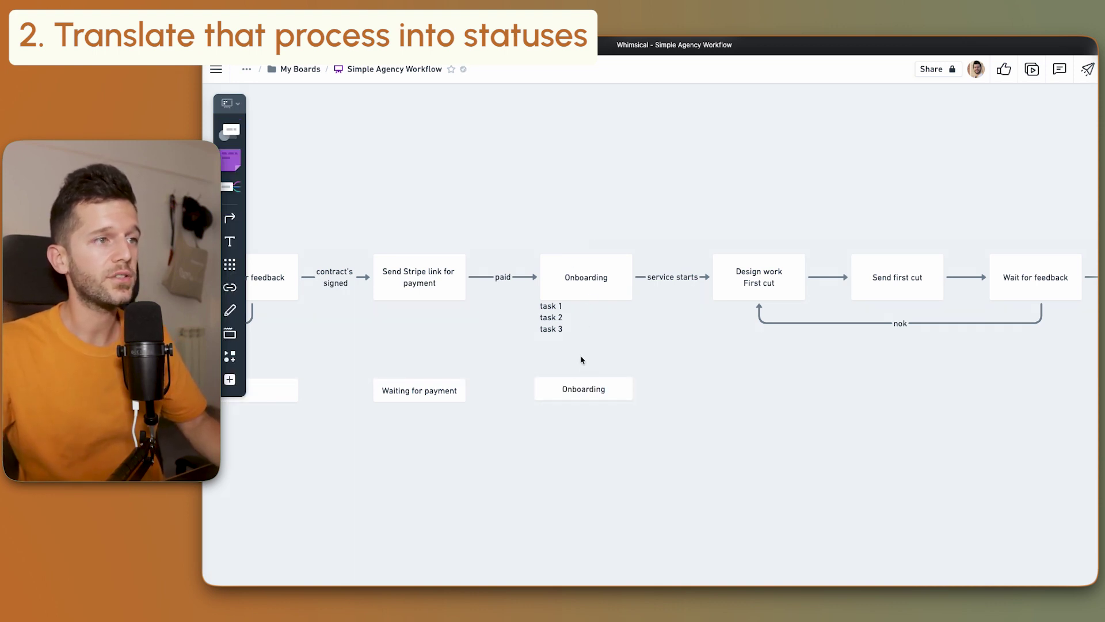
Draw a wide feedback status box under the first-cut steps.
{"action": "scroll", "coordinate": [780, 424], "scroll_direction": "right", "scroll_amount": 5}
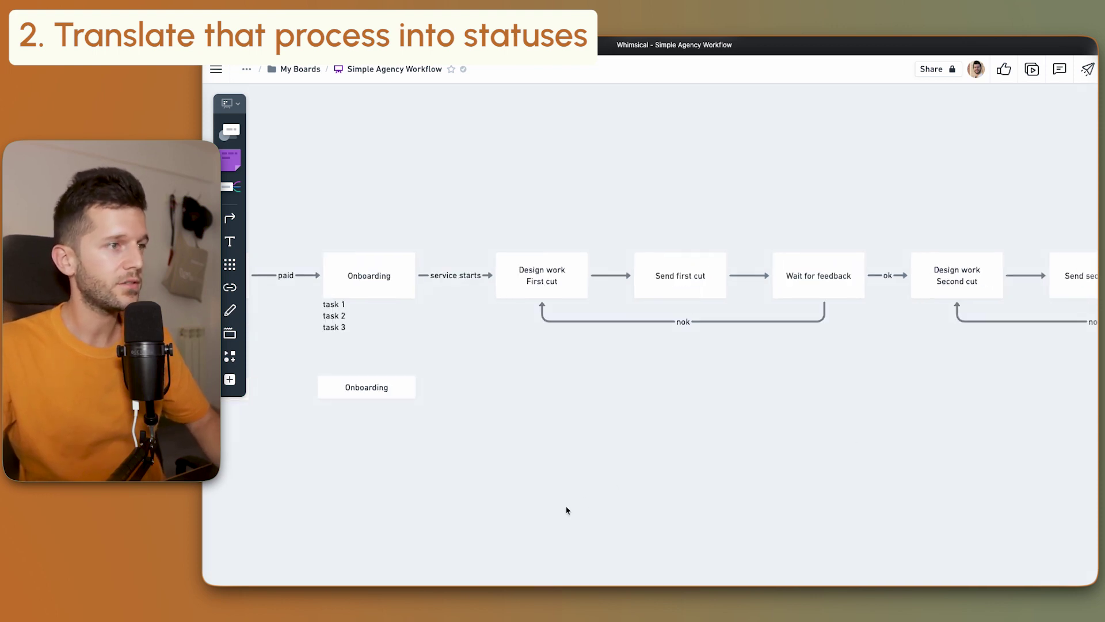
{"action": "key", "text": "s"}
{"action": "left_click_drag", "start_coordinate": [497, 377], "coordinate": [746, 411]}
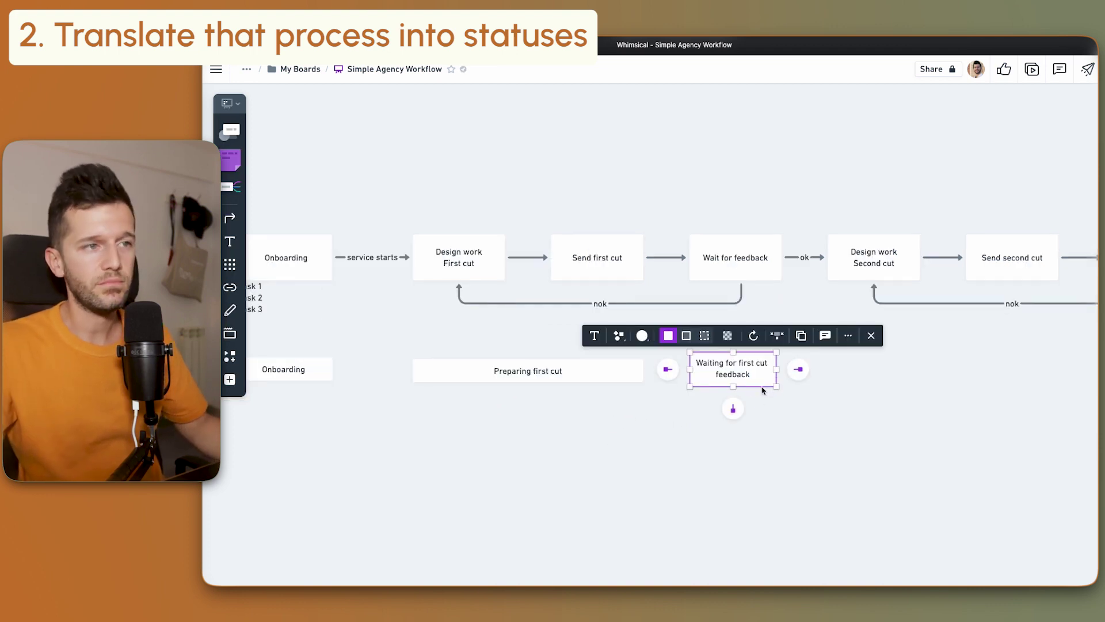
{"action": "left_click", "coordinate": [733, 447]}
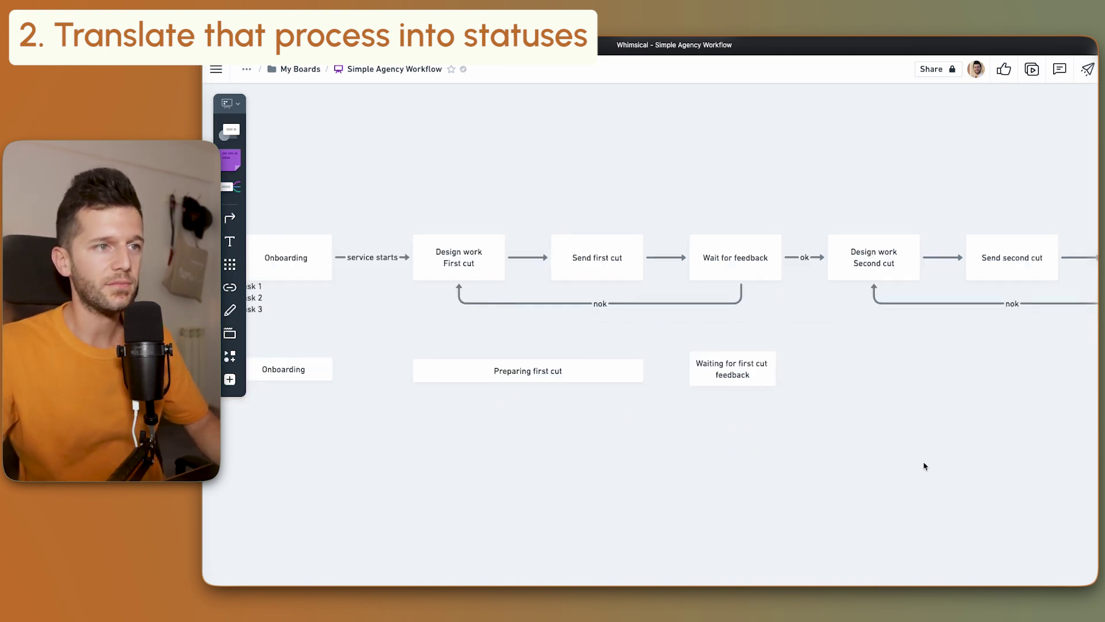
Alt-drag copies of the first-cut status boxes and rename them for the second cut and final files.
{"action": "scroll", "coordinate": [884, 454], "scroll_direction": "right", "scroll_amount": 3}
{"action": "scroll", "coordinate": [846, 448], "scroll_direction": "right", "scroll_amount": 3}
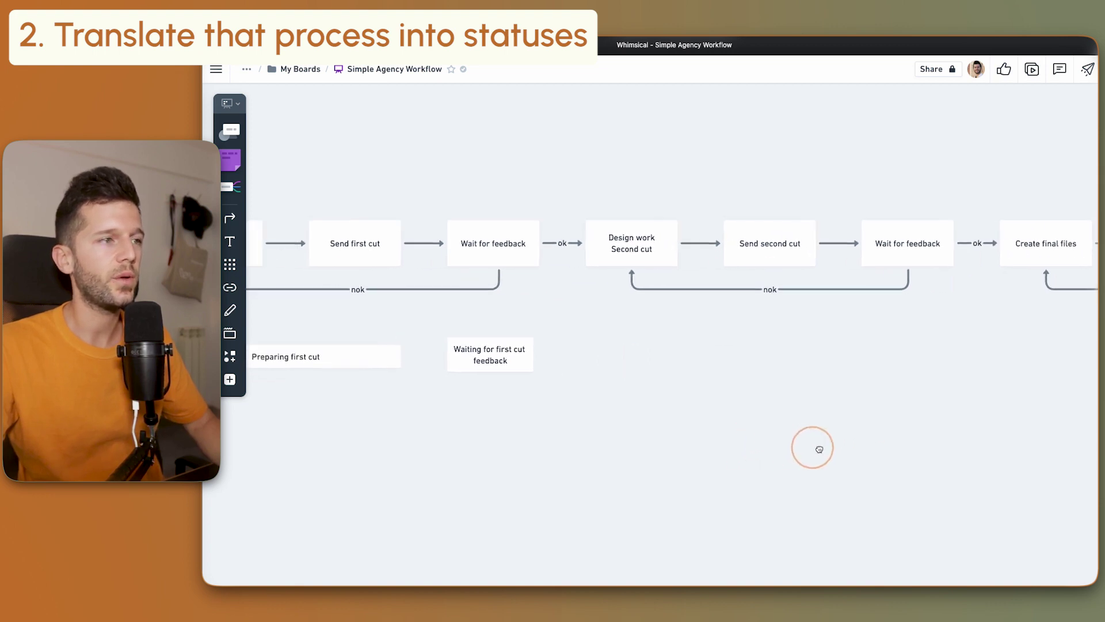
{"action": "left_click_drag", "start_coordinate": [491, 387], "coordinate": [730, 374]}
{"action": "key", "text": "alt"}
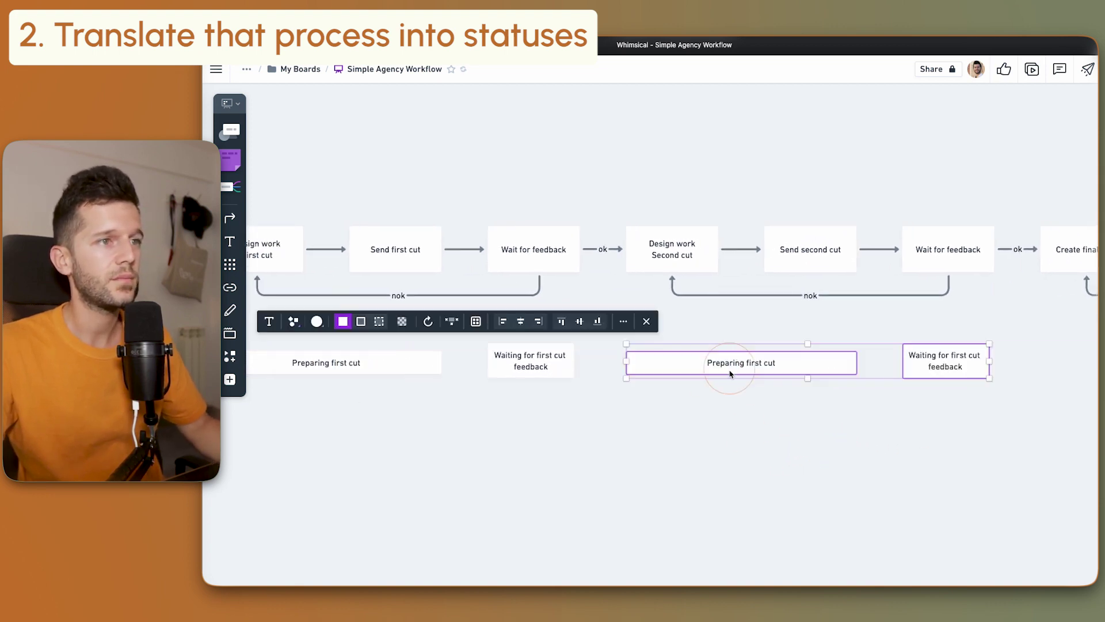
{"action": "left_click", "coordinate": [962, 500]}
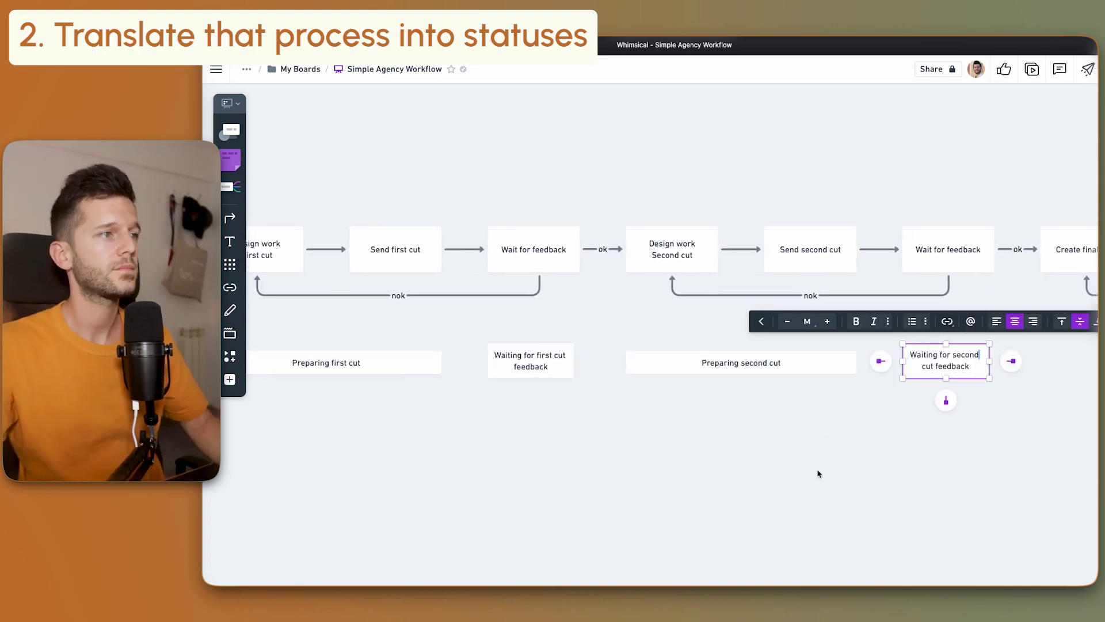
{"action": "scroll", "coordinate": [818, 471], "scroll_direction": "right", "scroll_amount": 5}
{"action": "left_click", "coordinate": [512, 364]}
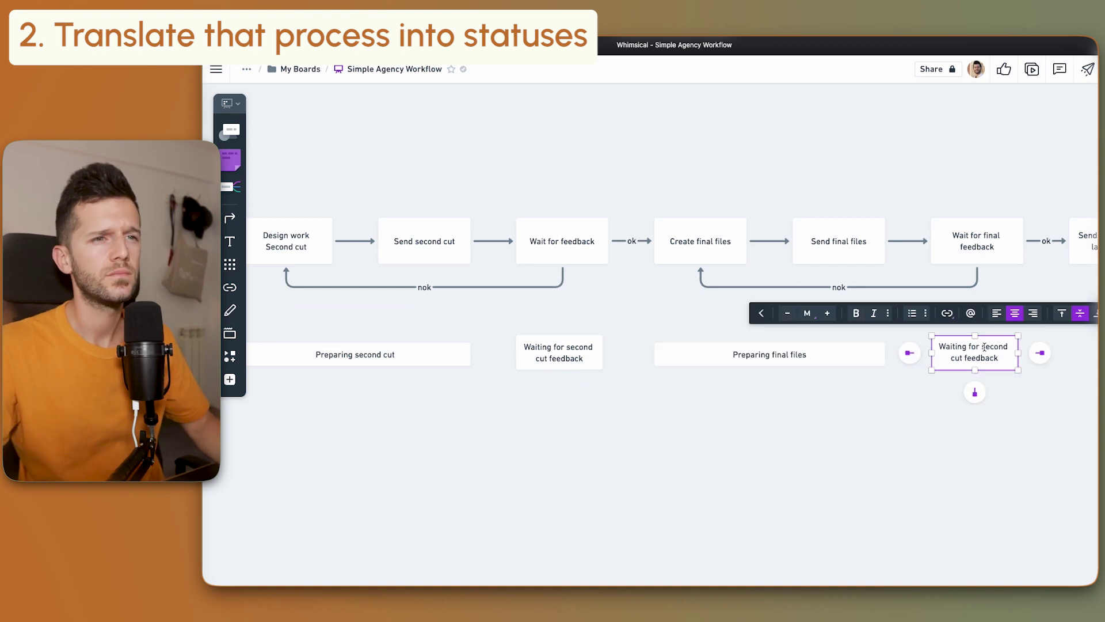
{"action": "type", "text": "final"}
Duplicate 'Waiting for final feedback' to the right as the last-payment status box.
{"action": "scroll", "coordinate": [731, 400], "scroll_direction": "right", "scroll_amount": 5}
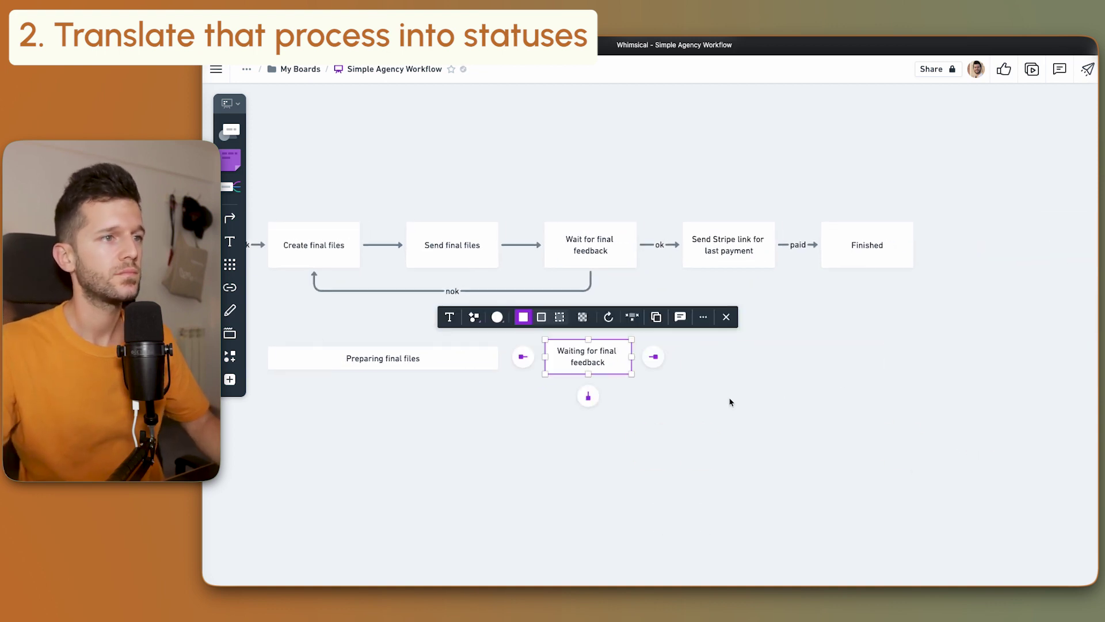
{"action": "left_click_drag", "start_coordinate": [628, 362], "coordinate": [772, 375]}
{"action": "left_click", "coordinate": [649, 418]}
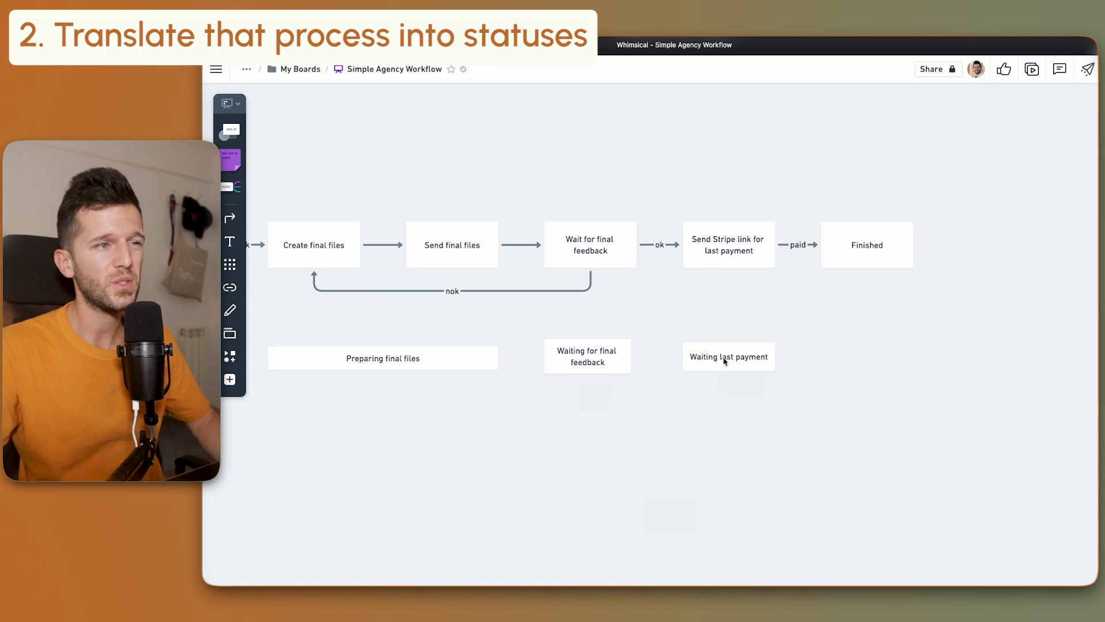
Rename the payment status box to 'Waiting for first payment'.
{"action": "scroll", "coordinate": [778, 375], "scroll_direction": "left", "scroll_amount": 15}
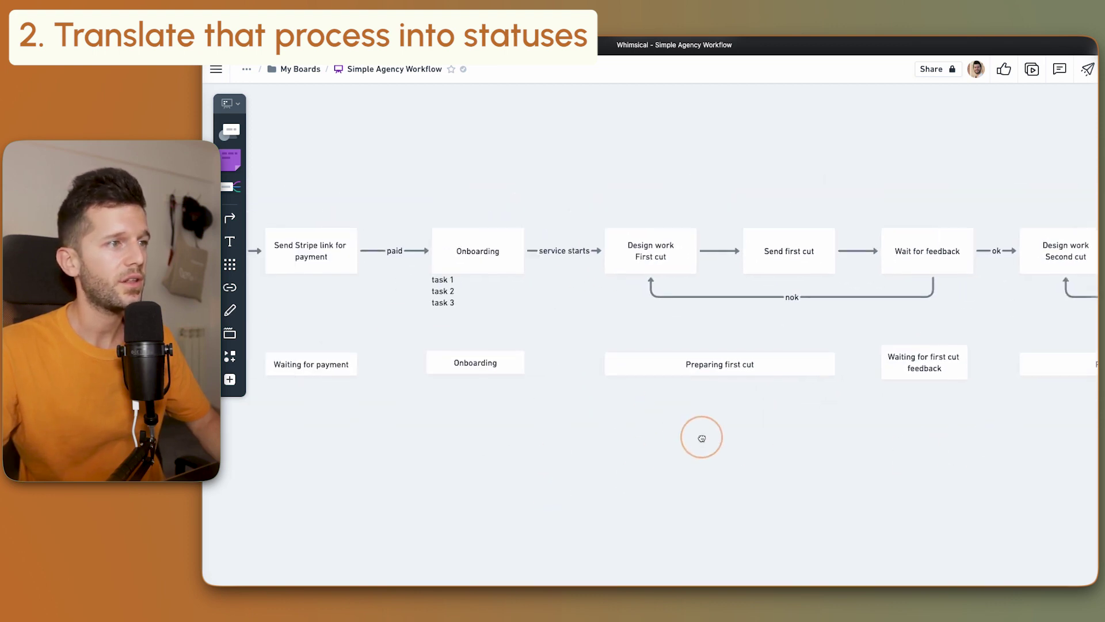
{"action": "scroll", "coordinate": [567, 387], "scroll_direction": "left", "scroll_amount": 4}
{"action": "left_click", "coordinate": [584, 371]}
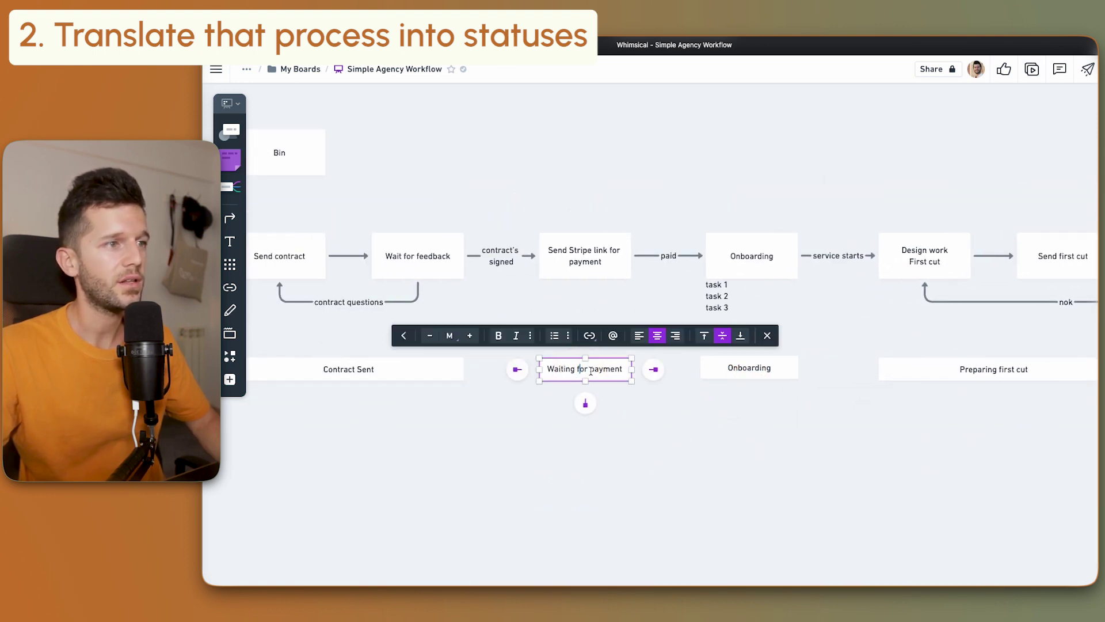
{"action": "left_click", "coordinate": [591, 369]}
{"action": "type", "text": "first"}
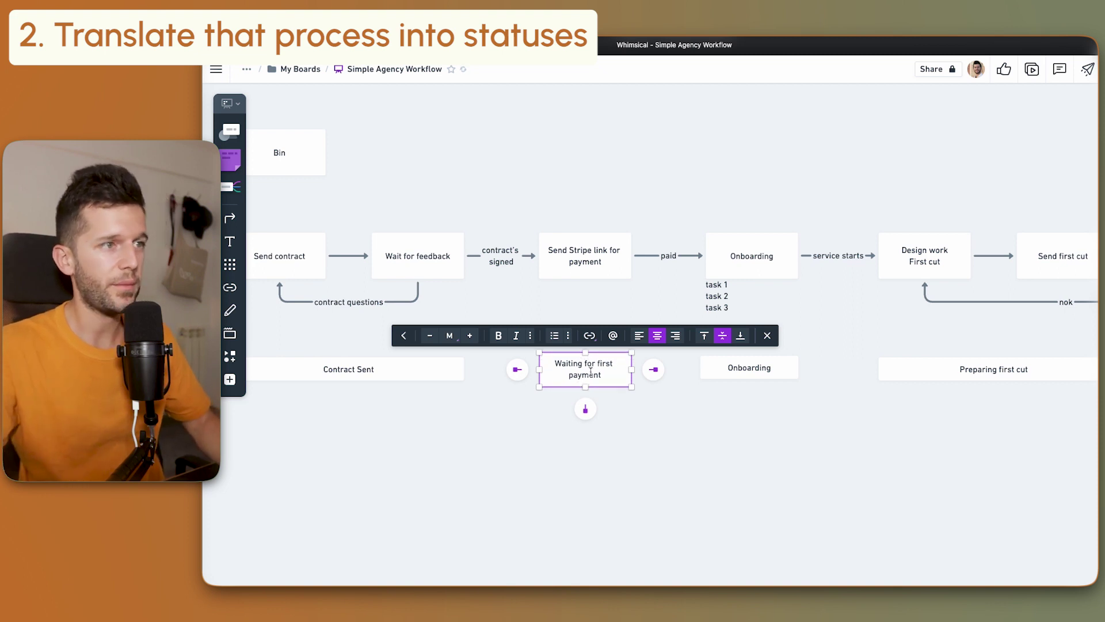
{"action": "left_click", "coordinate": [689, 458]}
Draw a 'Finished' status box under the Finished step.
{"action": "scroll", "coordinate": [937, 472], "scroll_direction": "right", "scroll_amount": 15}
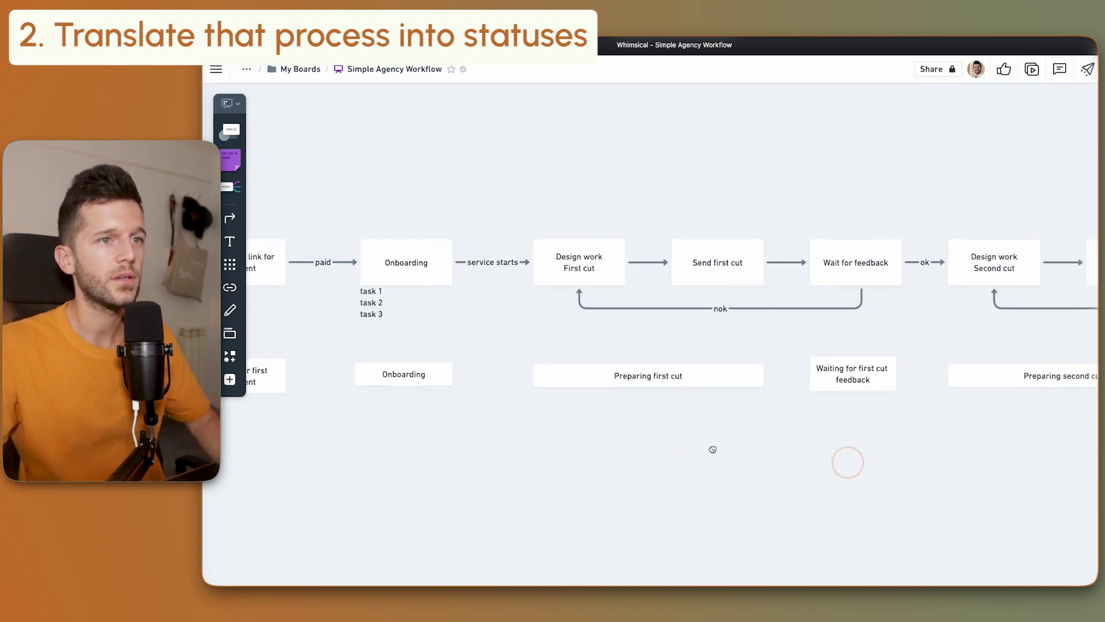
{"action": "key", "text": "r"}
{"action": "left_click_drag", "start_coordinate": [762, 339], "coordinate": [842, 361]}
{"action": "type", "text": "Finished"}
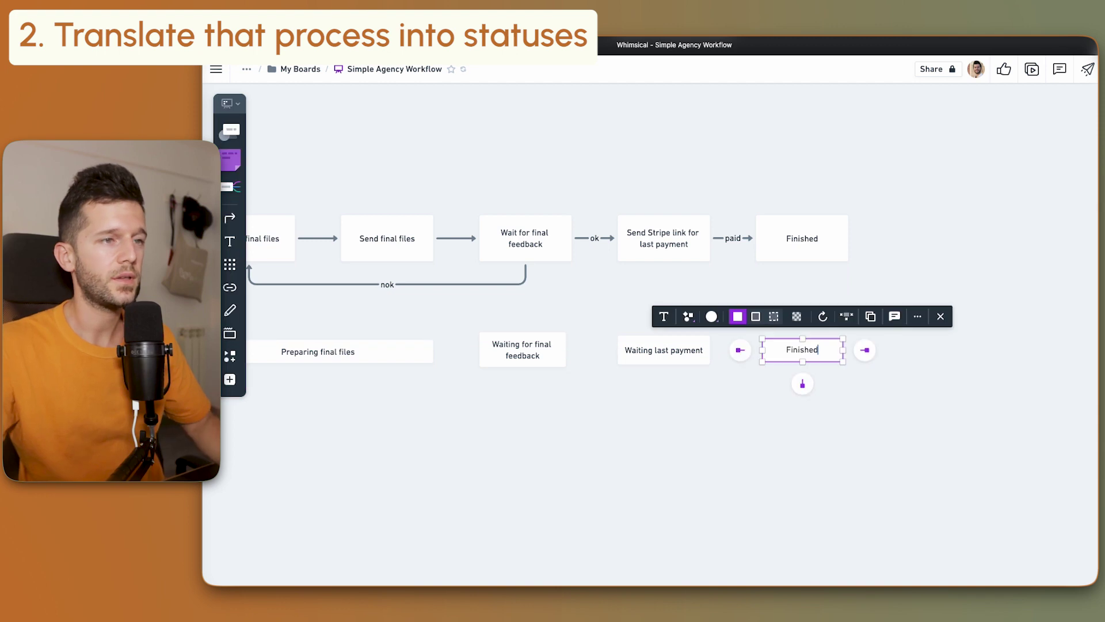
{"action": "left_click", "coordinate": [743, 405]}
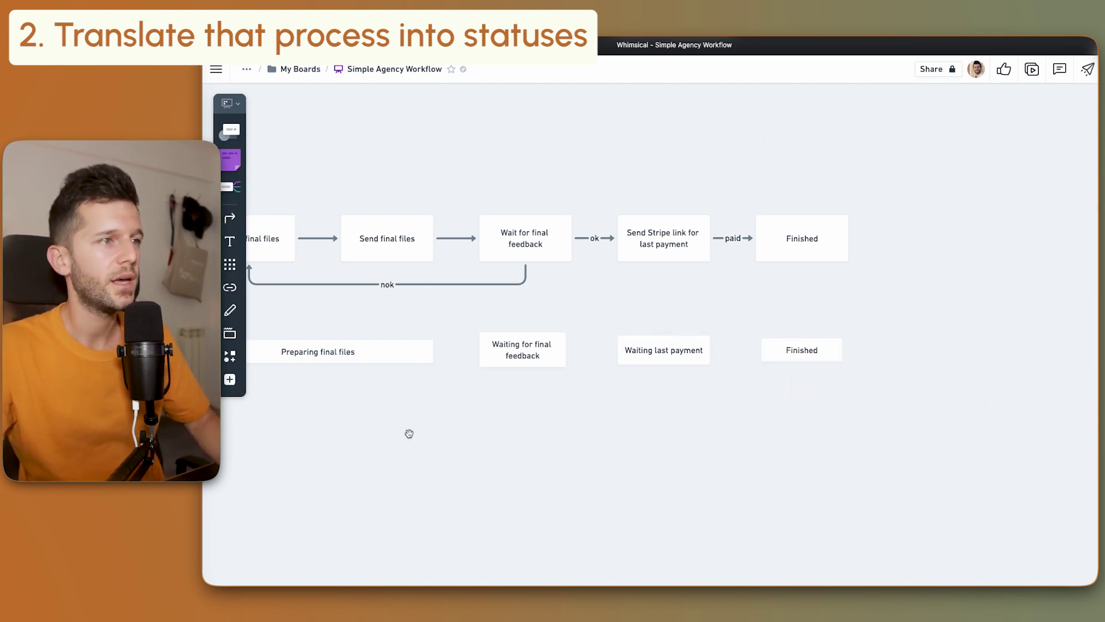
{"action": "left_click_drag", "start_coordinate": [408, 434], "coordinate": [747, 452]}
{"action": "scroll", "coordinate": [662, 460], "scroll_direction": "down", "scroll_amount": 5}
{"action": "scroll", "coordinate": [598, 464], "scroll_direction": "up", "scroll_amount": 1}
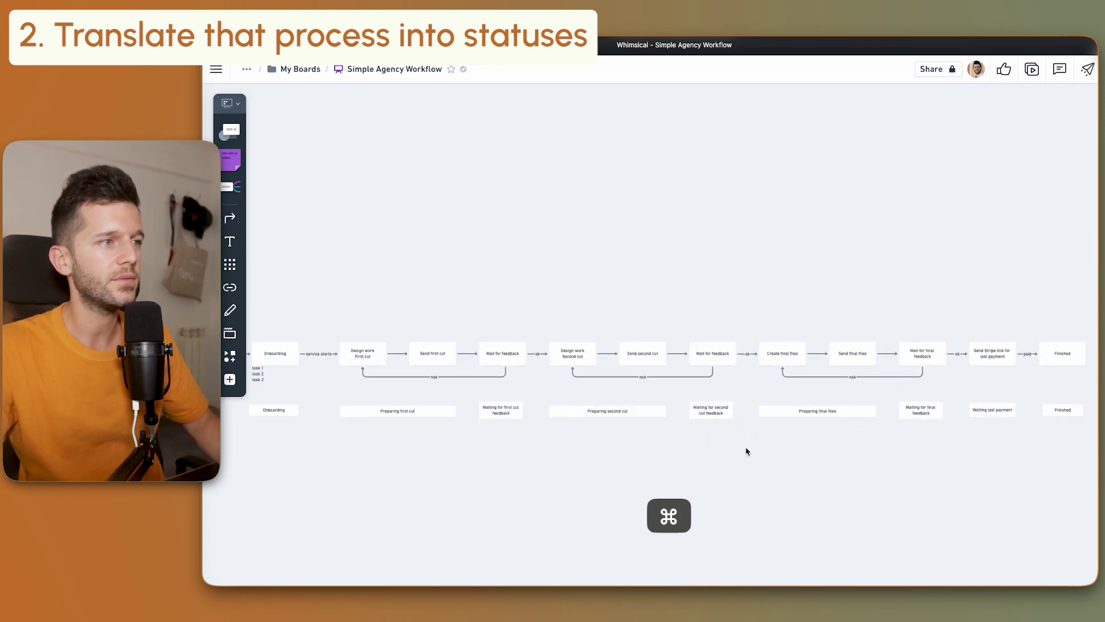
{"action": "scroll", "coordinate": [746, 451], "scroll_direction": "down", "scroll_amount": 3}
{"action": "scroll", "coordinate": [733, 439], "scroll_direction": "up", "scroll_amount": 1}
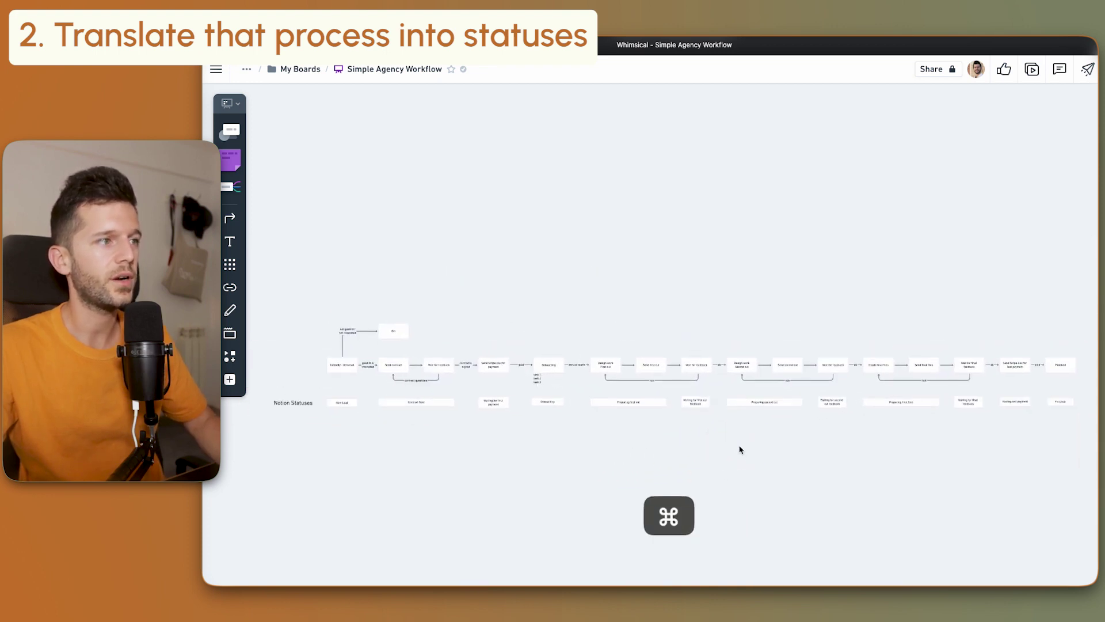
{"action": "scroll", "coordinate": [619, 503], "scroll_direction": "up", "scroll_amount": 2}
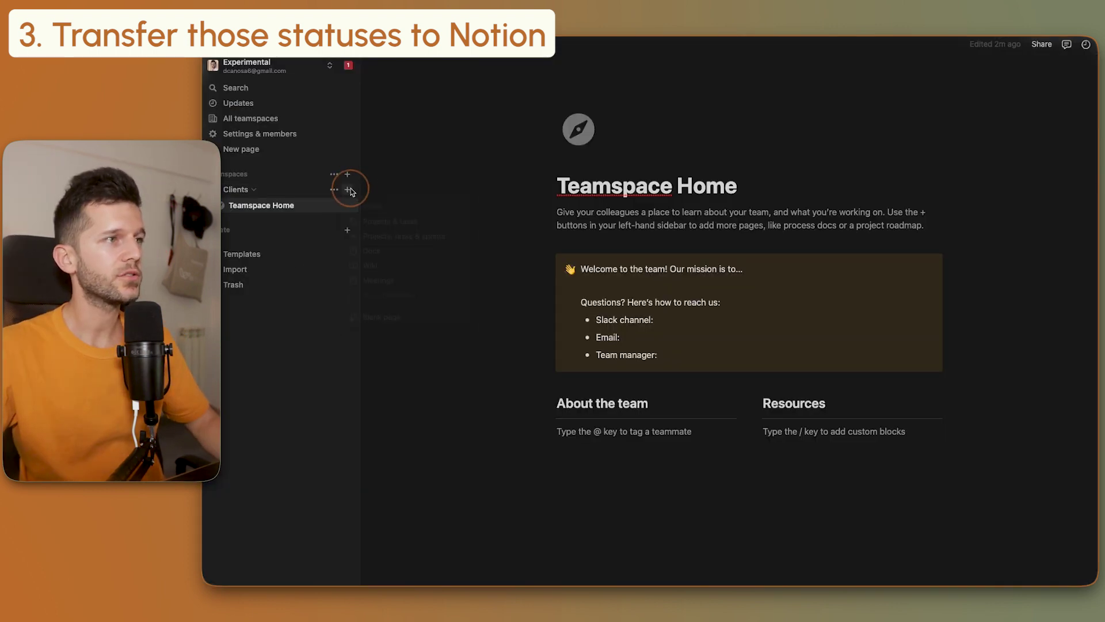
Create a blank page named 'Databases' in the Clients teamspace.
{"action": "left_click", "coordinate": [348, 190]}
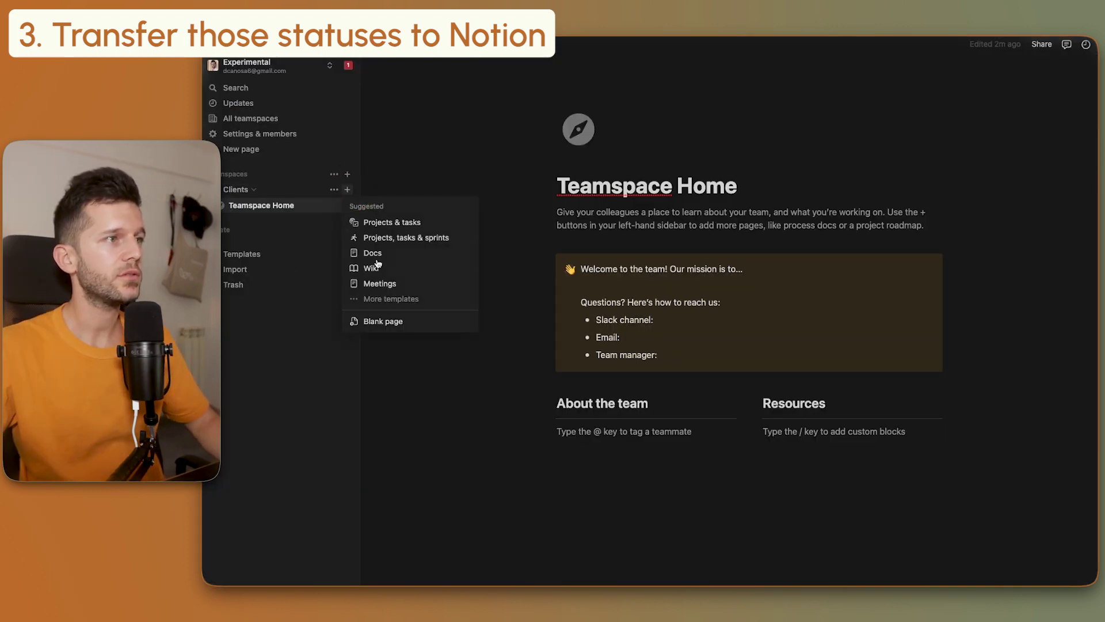
{"action": "left_click", "coordinate": [371, 316]}
{"action": "type", "text": "Databases"}
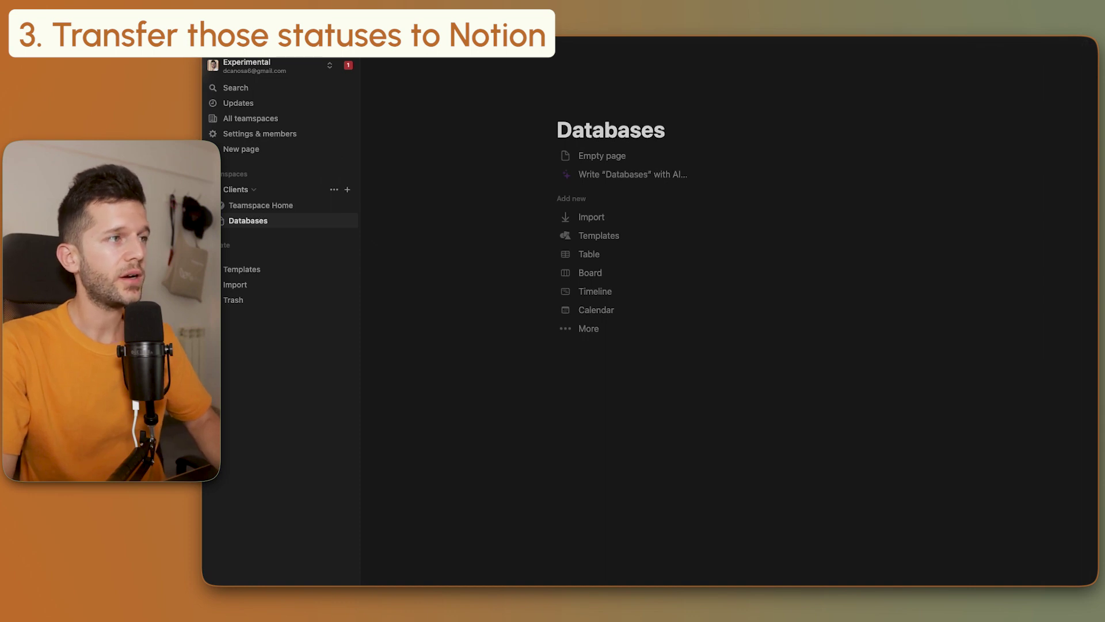
{"action": "key", "text": "Return"}
Insert the Lead & Client Manager table and change its Tags property type to Status.
{"action": "type", "text": "/"}
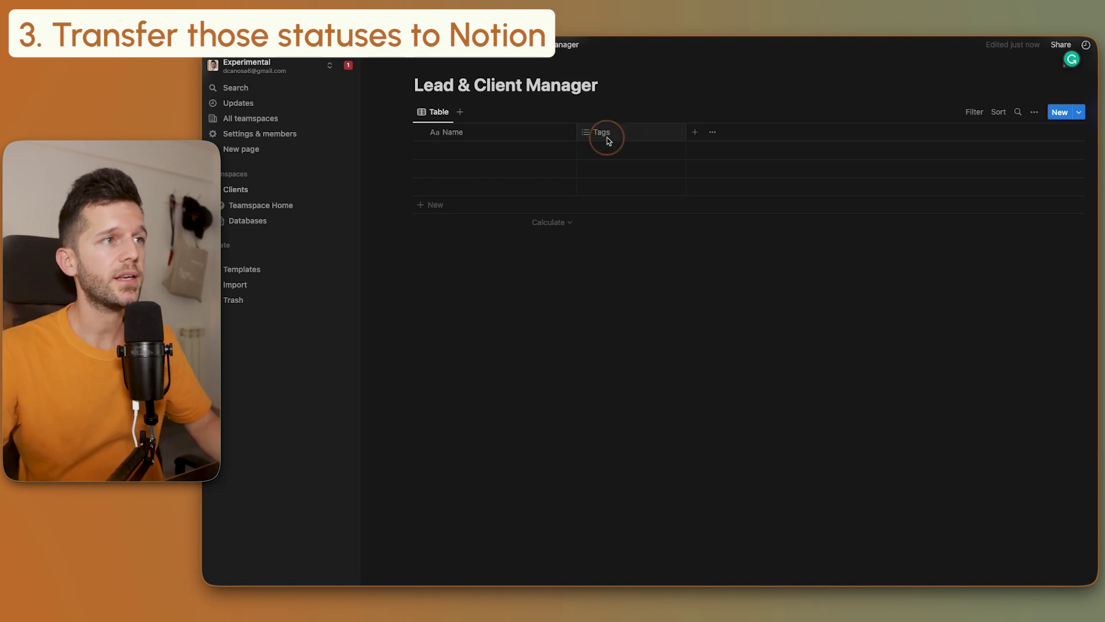
{"action": "left_click", "coordinate": [599, 134]}
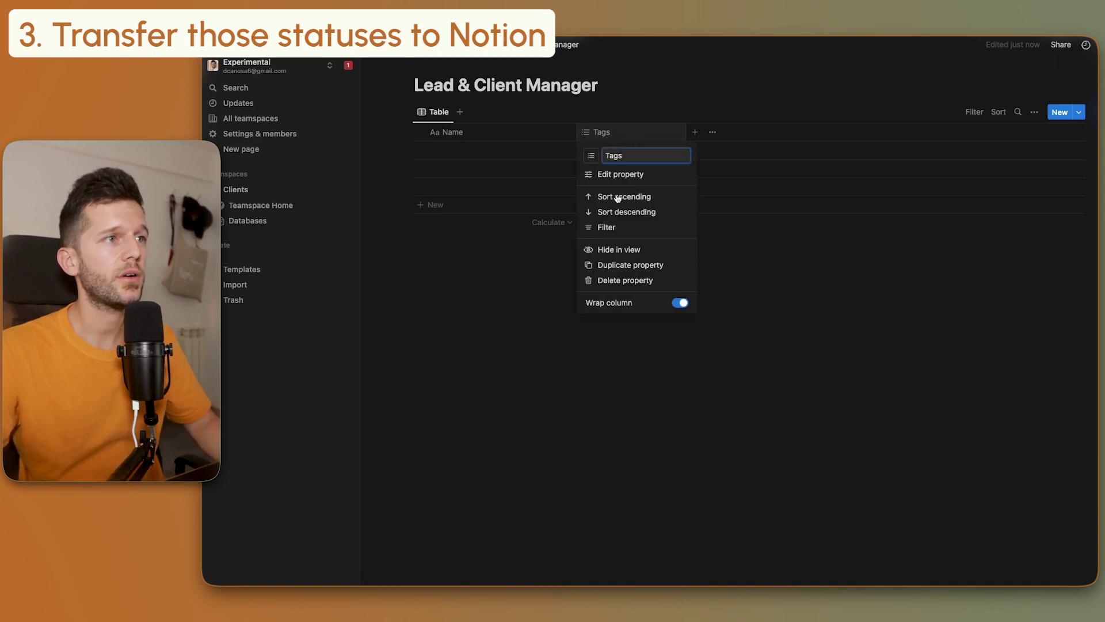
{"action": "left_click", "coordinate": [616, 176]}
{"action": "left_click", "coordinate": [1038, 179]}
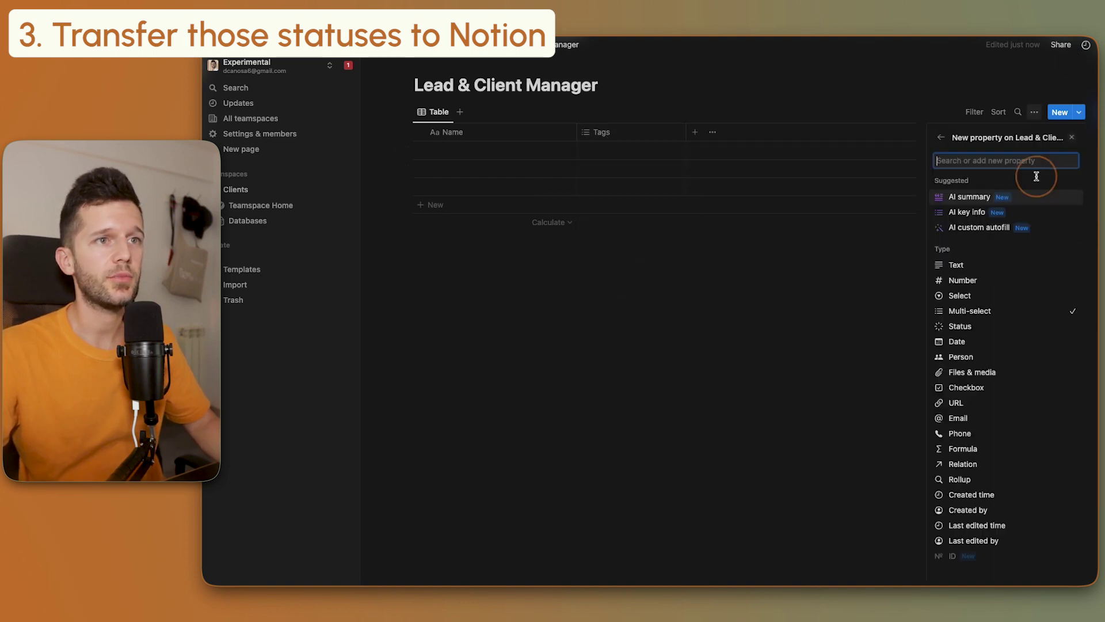
{"action": "left_click", "coordinate": [961, 326]}
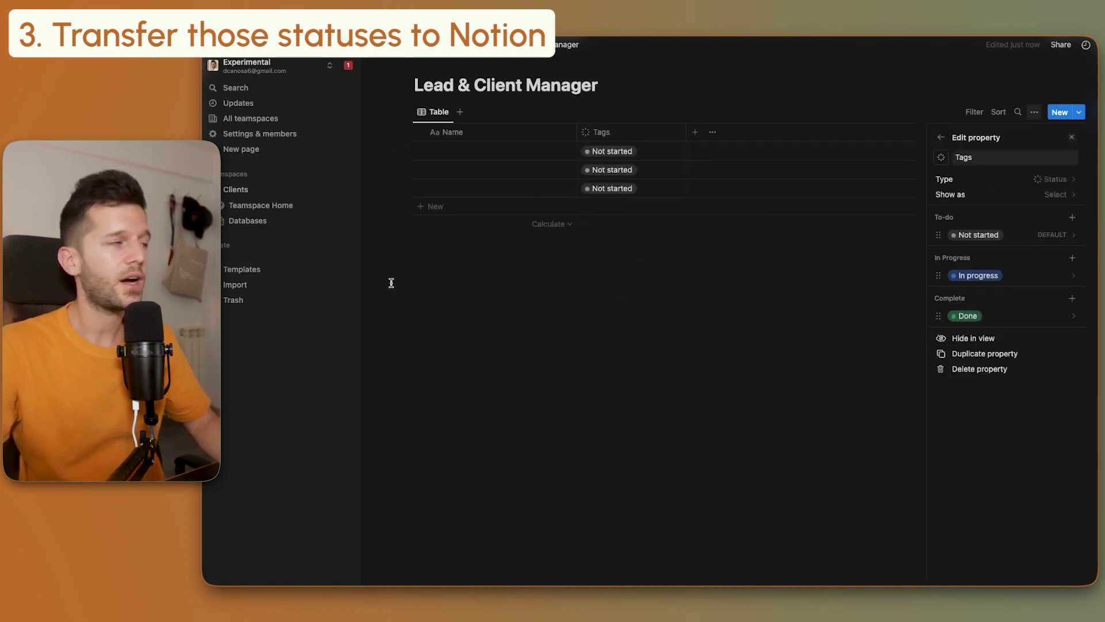
Check the Whimsical Statuses row from New Lead to Finished, then return to Notion.
{"action": "key", "text": "super+Tab"}
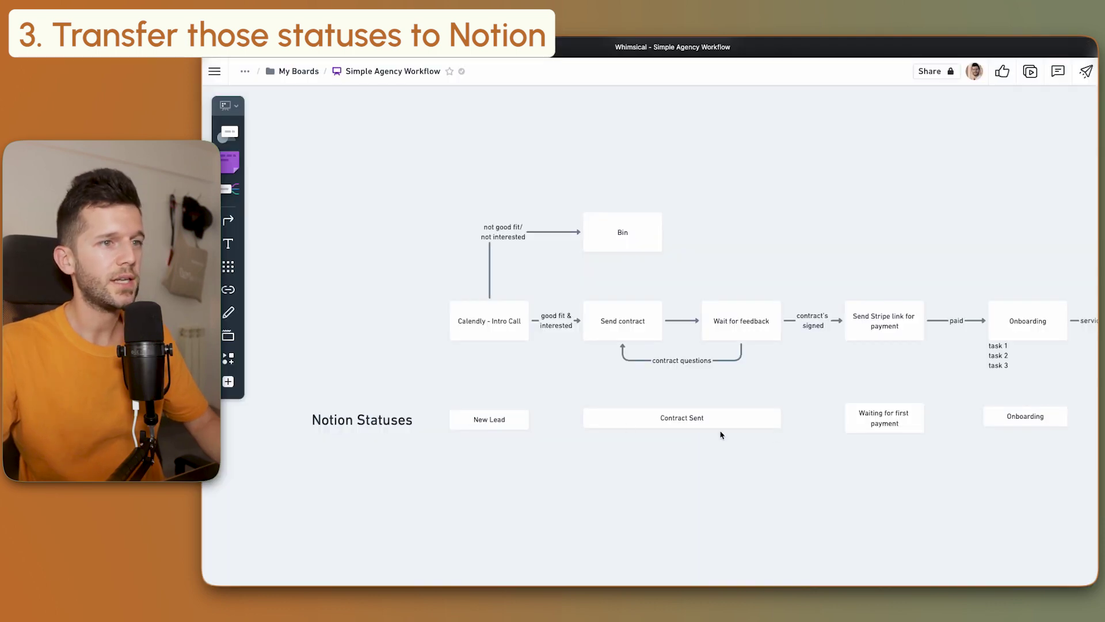
{"action": "scroll", "coordinate": [1041, 477], "scroll_direction": "right", "scroll_amount": 20}
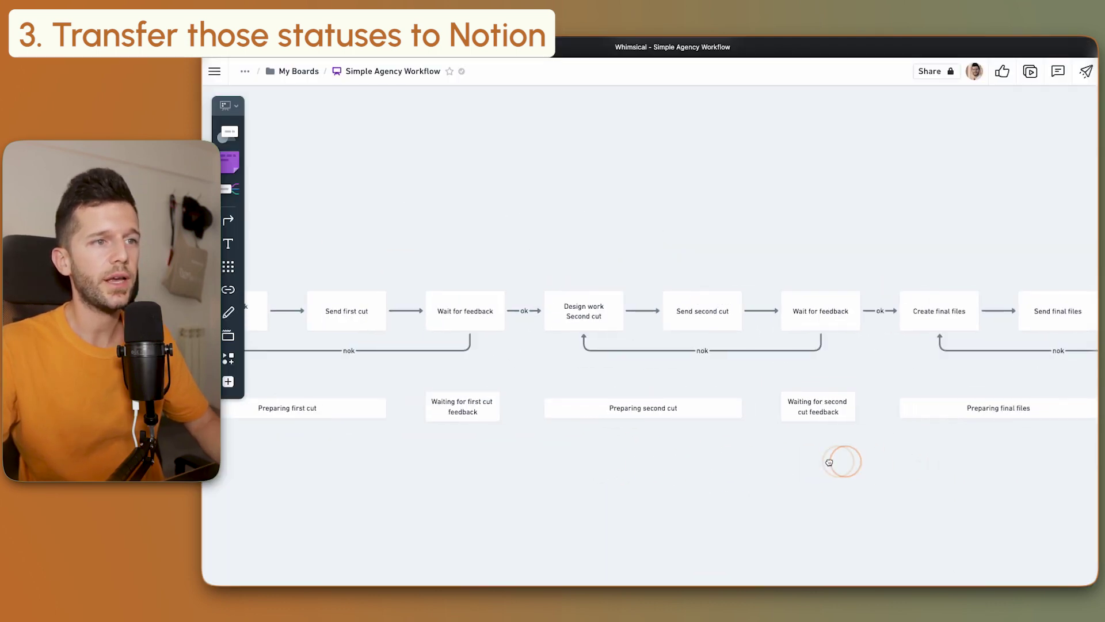
{"action": "scroll", "coordinate": [668, 453], "scroll_direction": "right", "scroll_amount": 3}
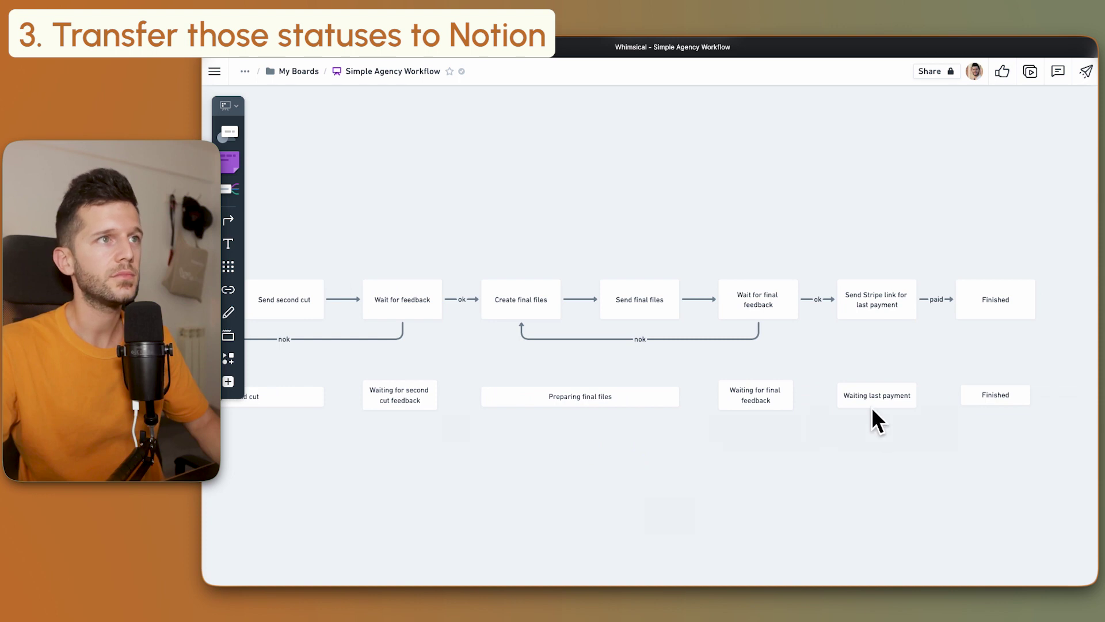
{"action": "scroll", "coordinate": [703, 266], "scroll_direction": "left", "scroll_amount": 9}
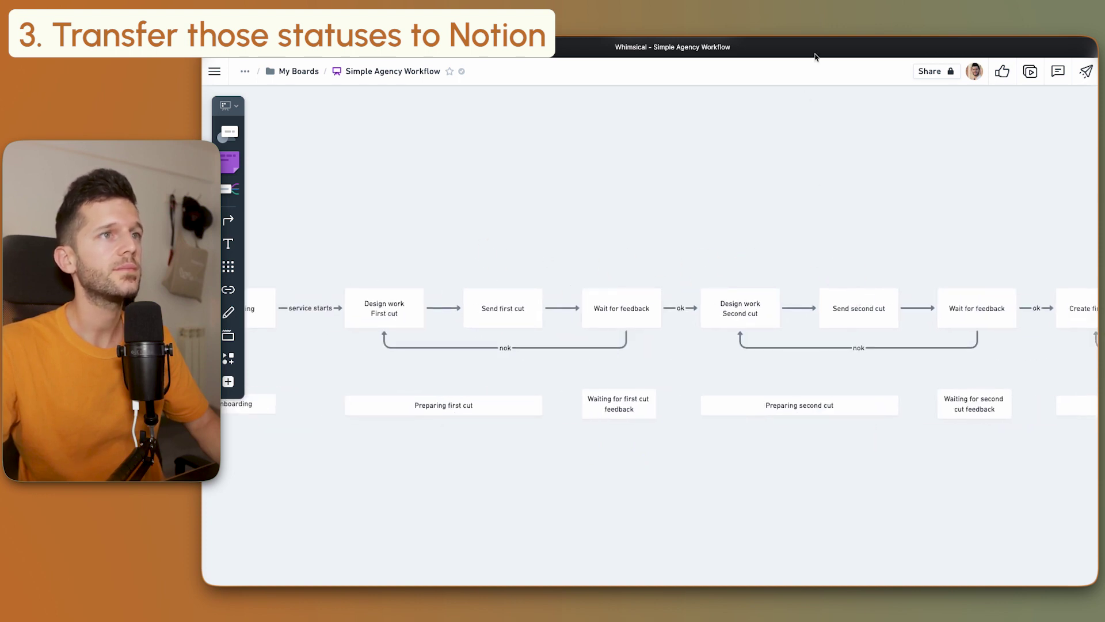
{"action": "key", "text": "super+Tab"}
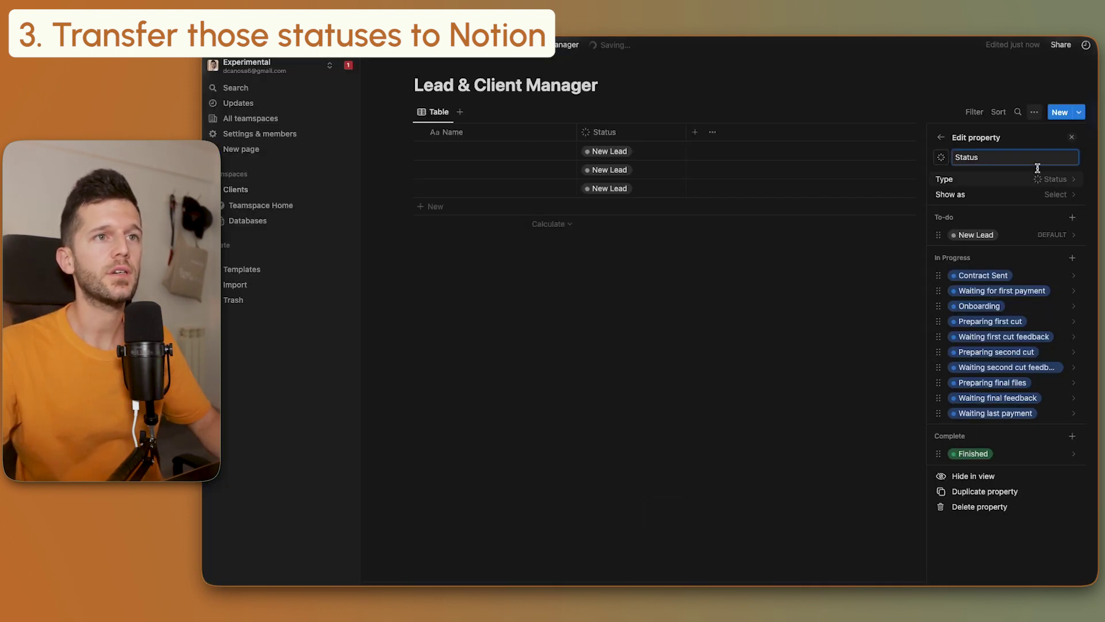
Close the Edit property panel and narrow the Status column.
{"action": "left_click", "coordinate": [1068, 140]}
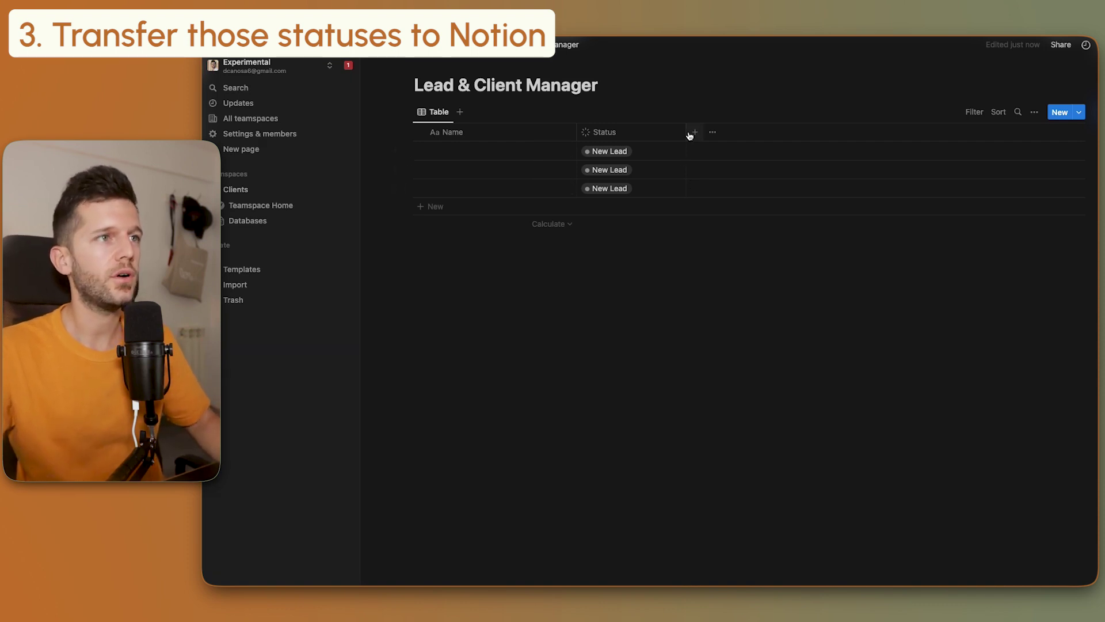
{"action": "left_click_drag", "start_coordinate": [687, 132], "coordinate": [645, 132]}
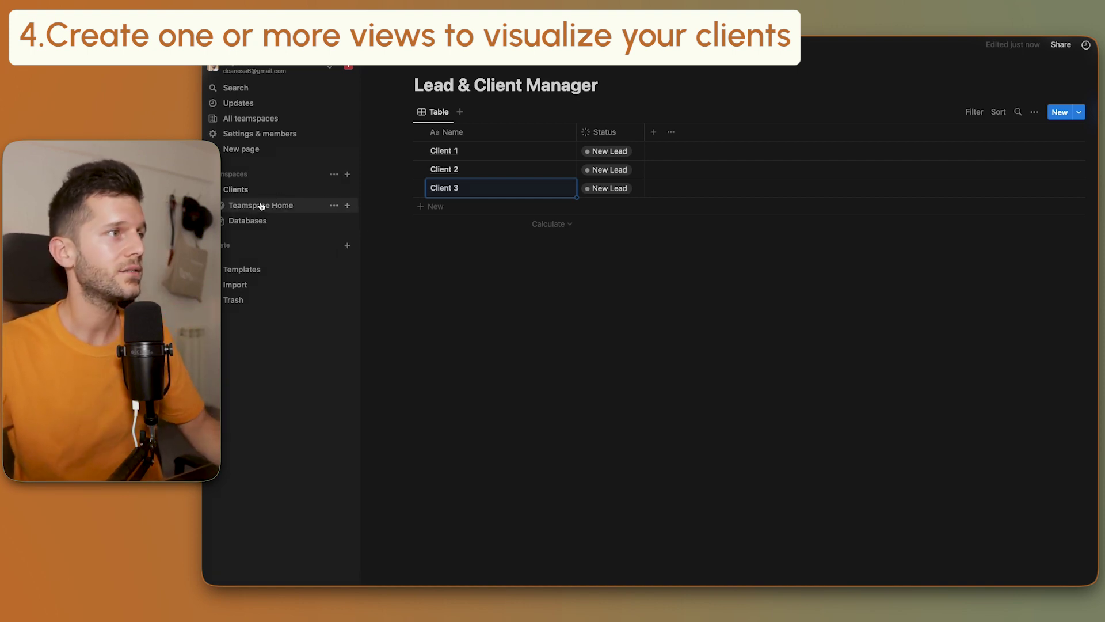
Create a Leads page above Databases in the sidebar with a person icon.
{"action": "left_click", "coordinate": [348, 174]}
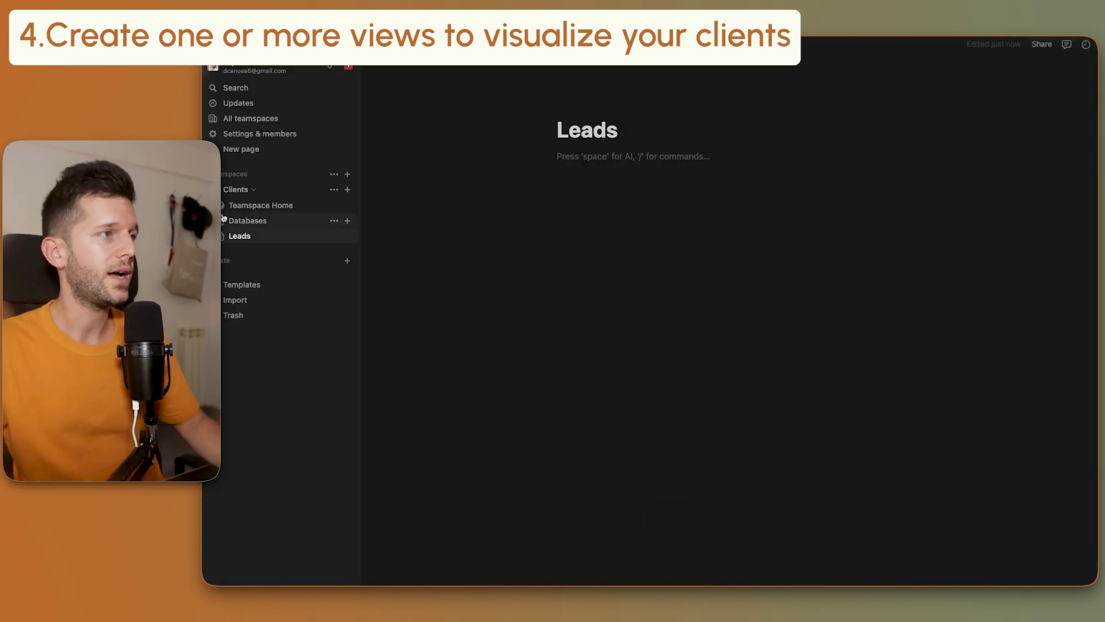
{"action": "left_click_drag", "start_coordinate": [237, 235], "coordinate": [231, 224]}
{"action": "left_click", "coordinate": [590, 107]}
{"action": "left_click", "coordinate": [565, 142]}
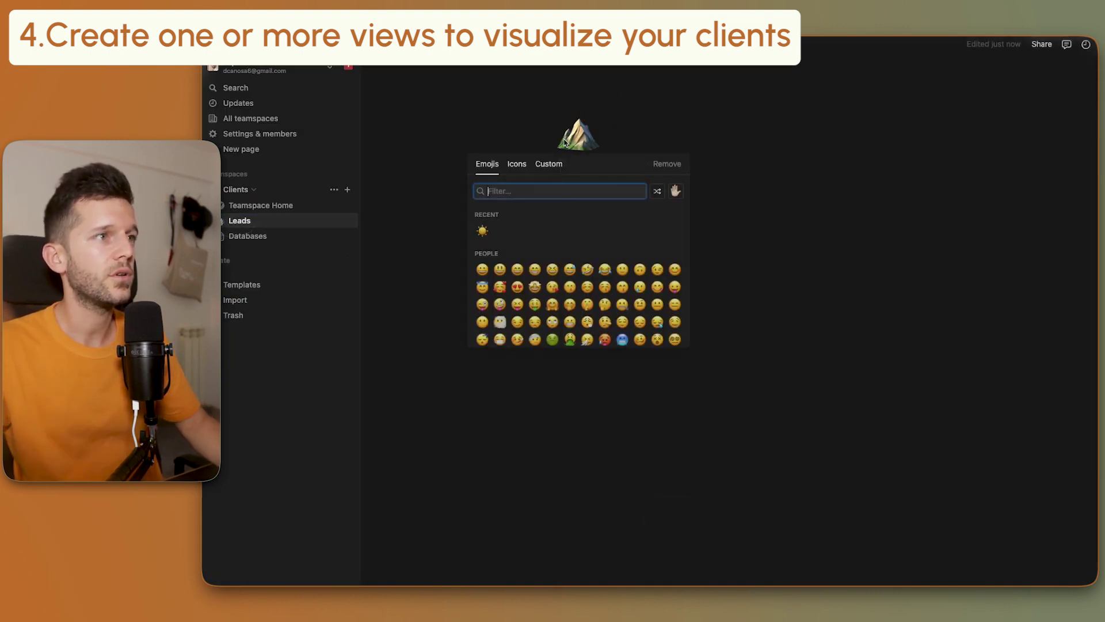
{"action": "left_click", "coordinate": [516, 164]}
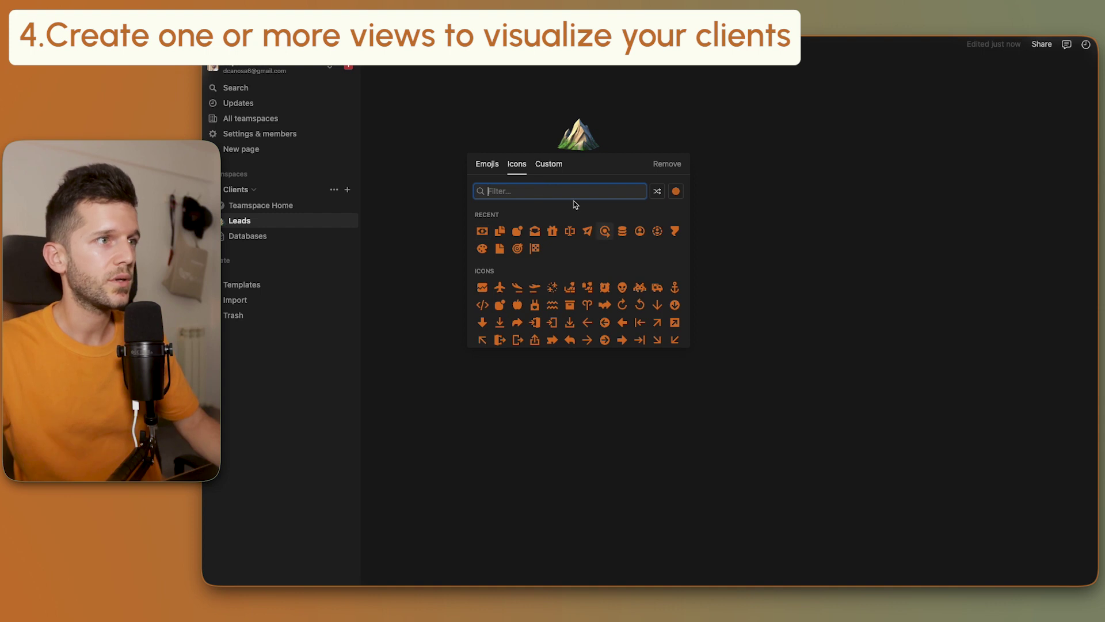
{"action": "left_click", "coordinate": [658, 231]}
Insert a linked view using Lead & Client Manager as the data source.
{"action": "left_click", "coordinate": [584, 259]}
{"action": "type", "text": "/"}
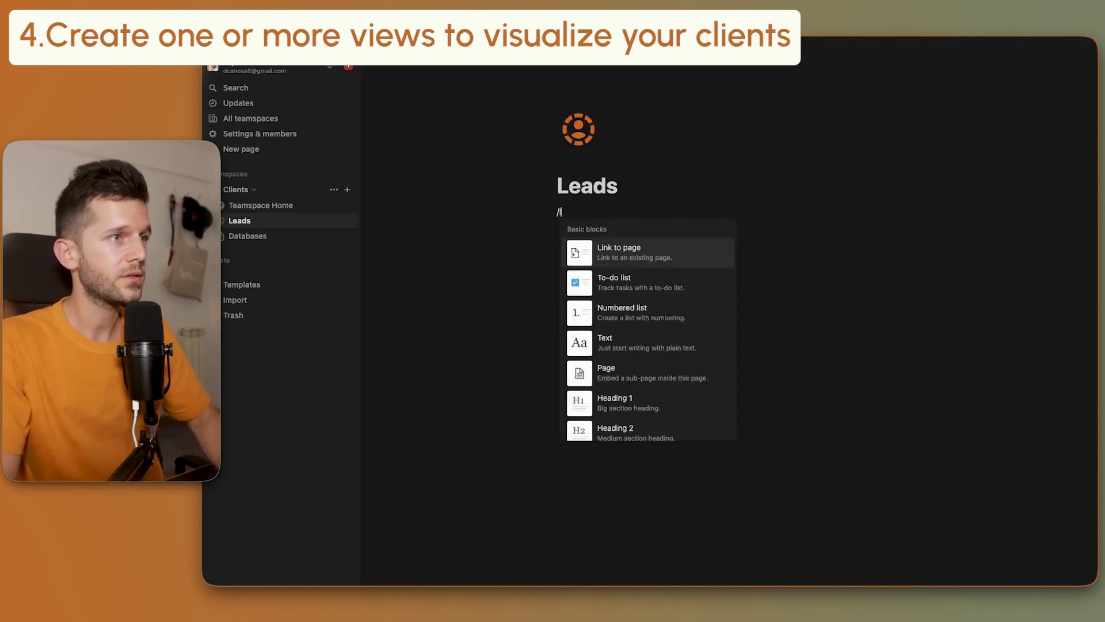
{"action": "type", "text": "linked"}
{"action": "key", "text": "Return"}
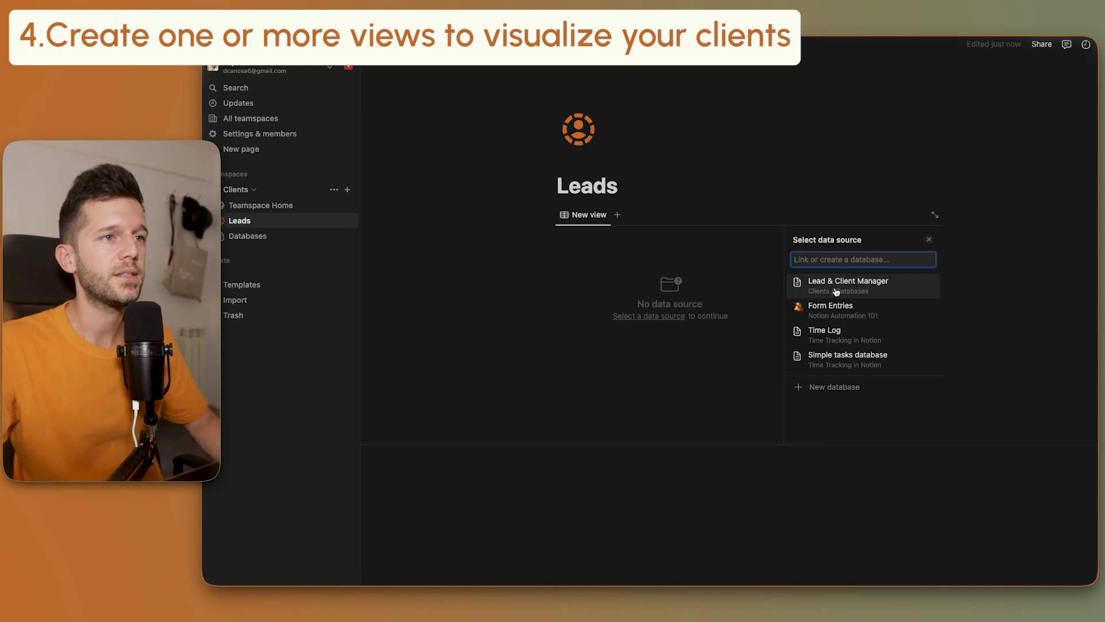
{"action": "left_click", "coordinate": [863, 287]}
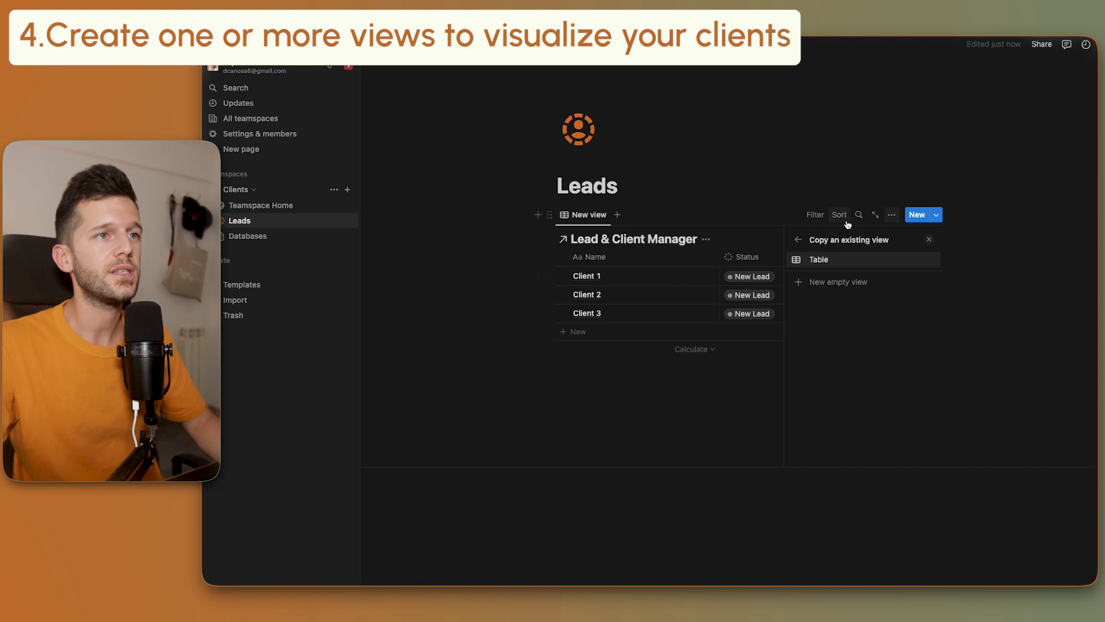
Make a new empty board view with colour columns, hidden database title, and full-width page.
{"action": "left_click", "coordinate": [839, 281]}
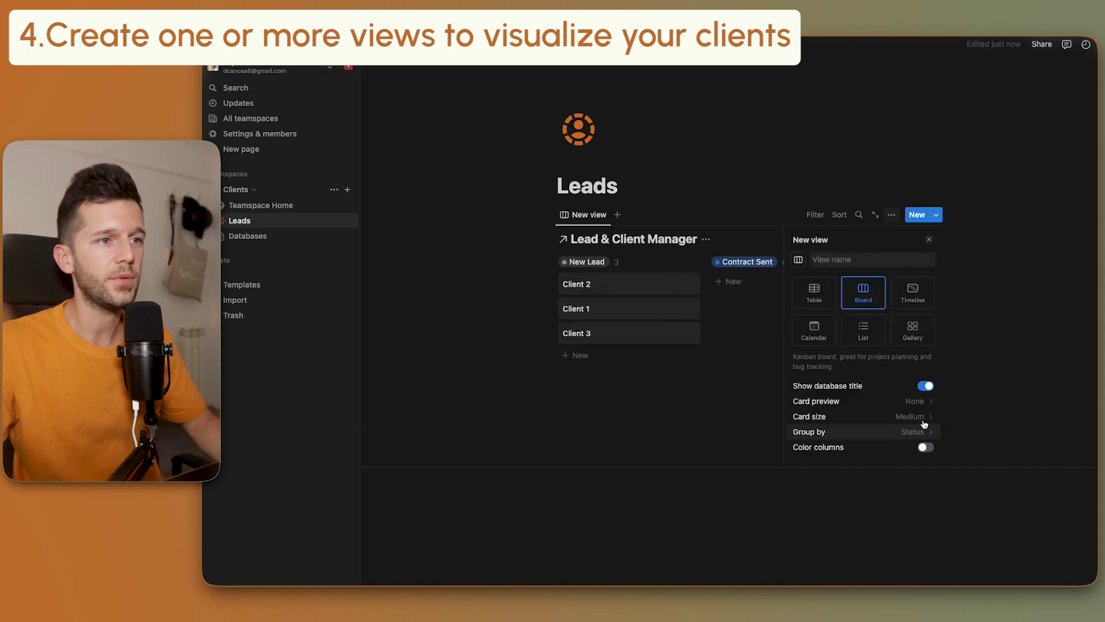
{"action": "left_click", "coordinate": [925, 447]}
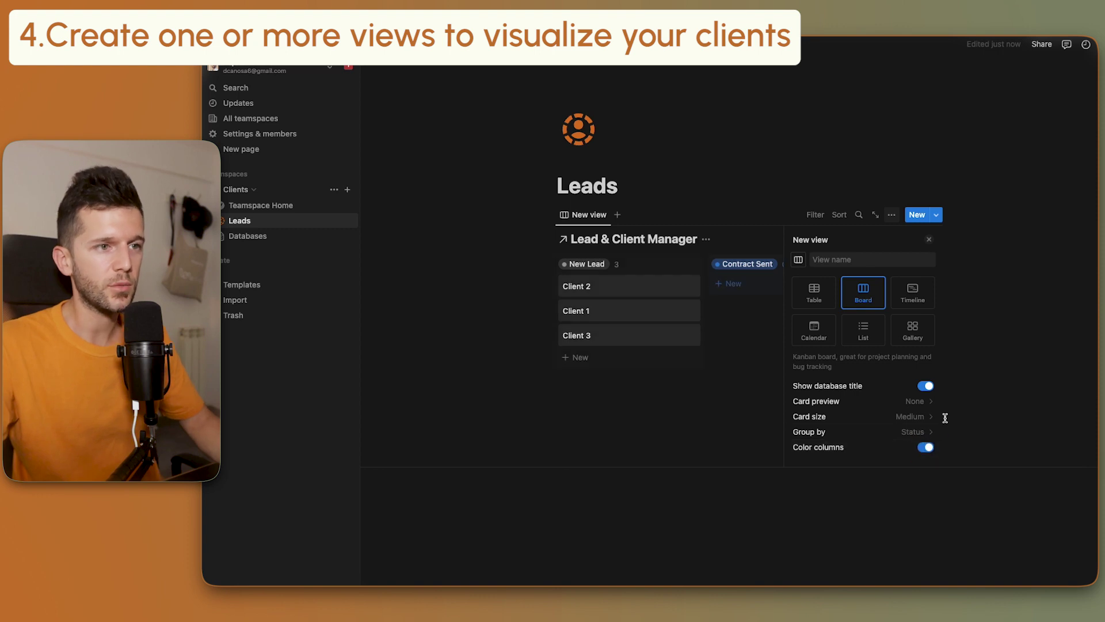
{"action": "left_click", "coordinate": [925, 386]}
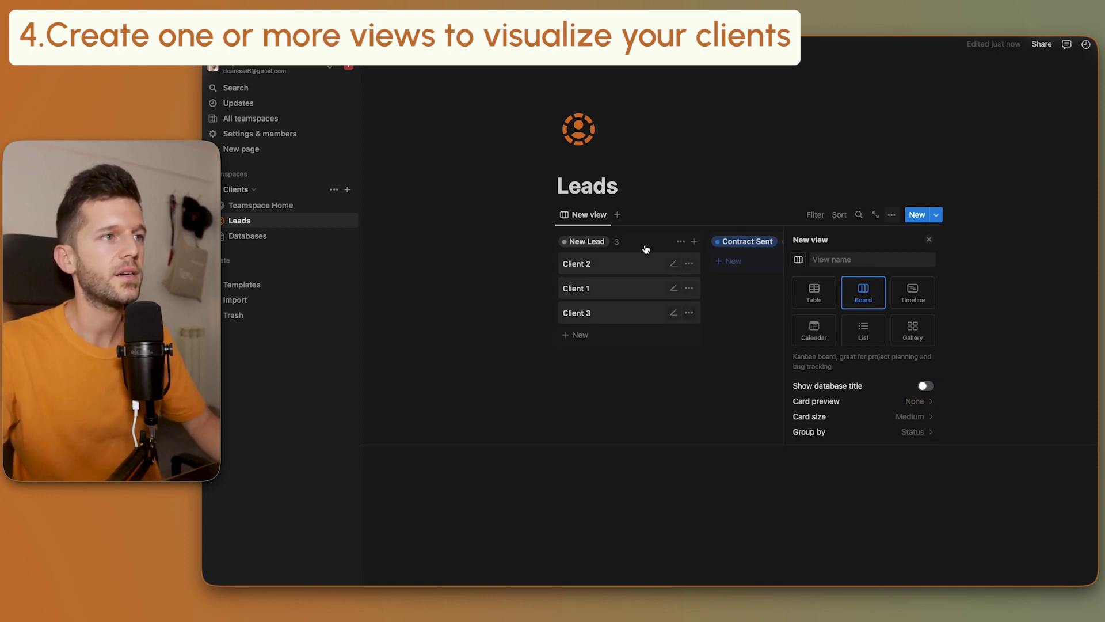
{"action": "left_click", "coordinate": [929, 240]}
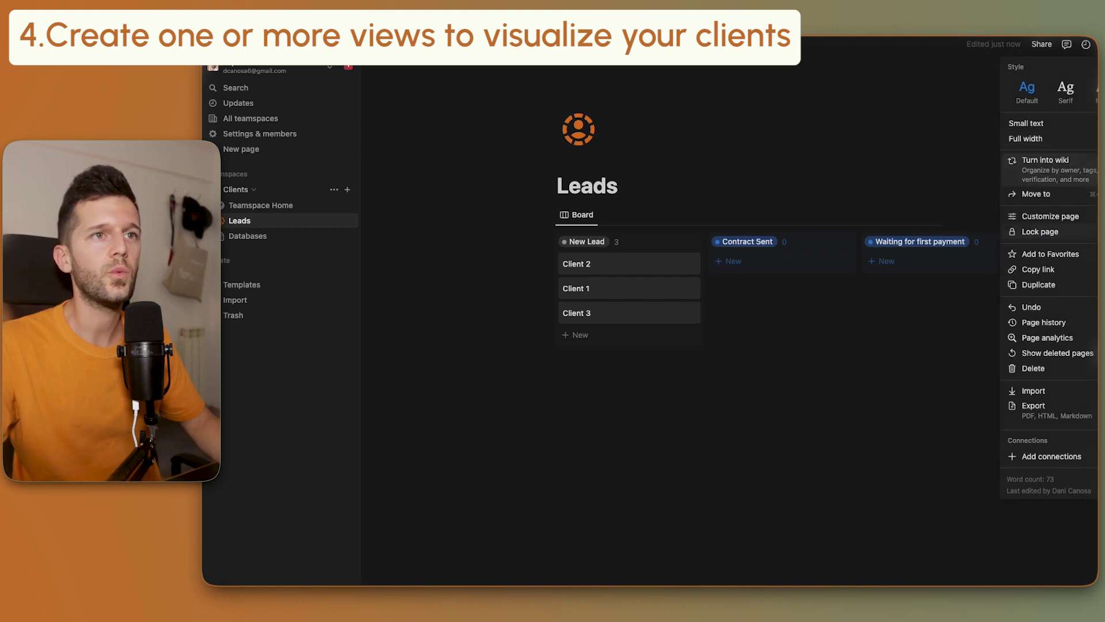
{"action": "left_click", "coordinate": [1026, 139]}
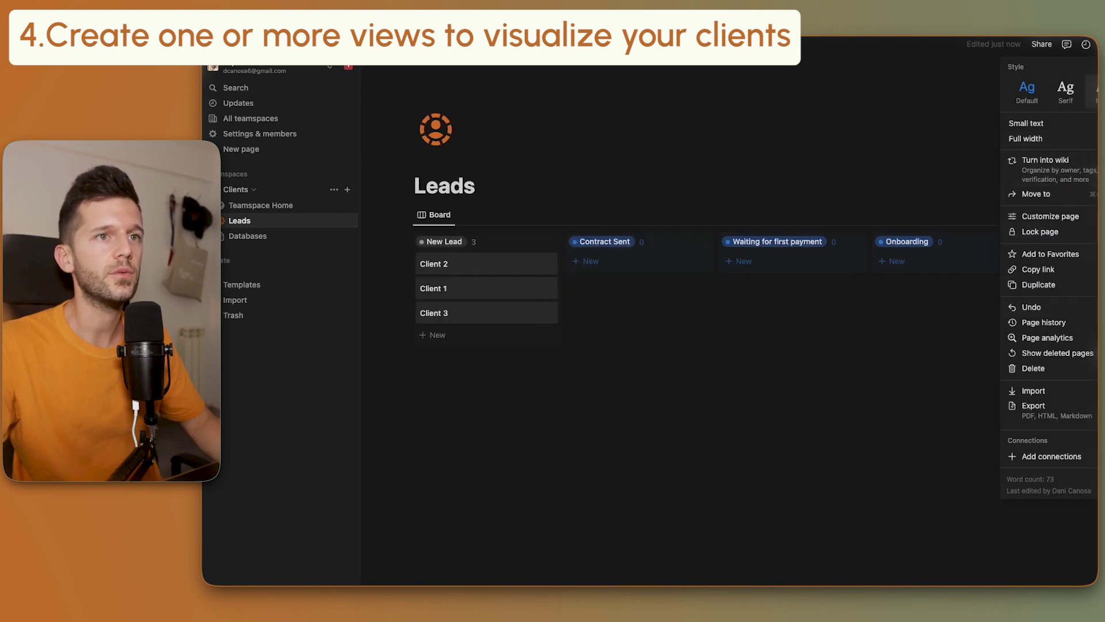
{"action": "key", "text": "Escape"}
Filter the board's Status to New Lead, Contract Sent and Waiting for first payment, saved for everyone.
{"action": "left_click", "coordinate": [959, 214]}
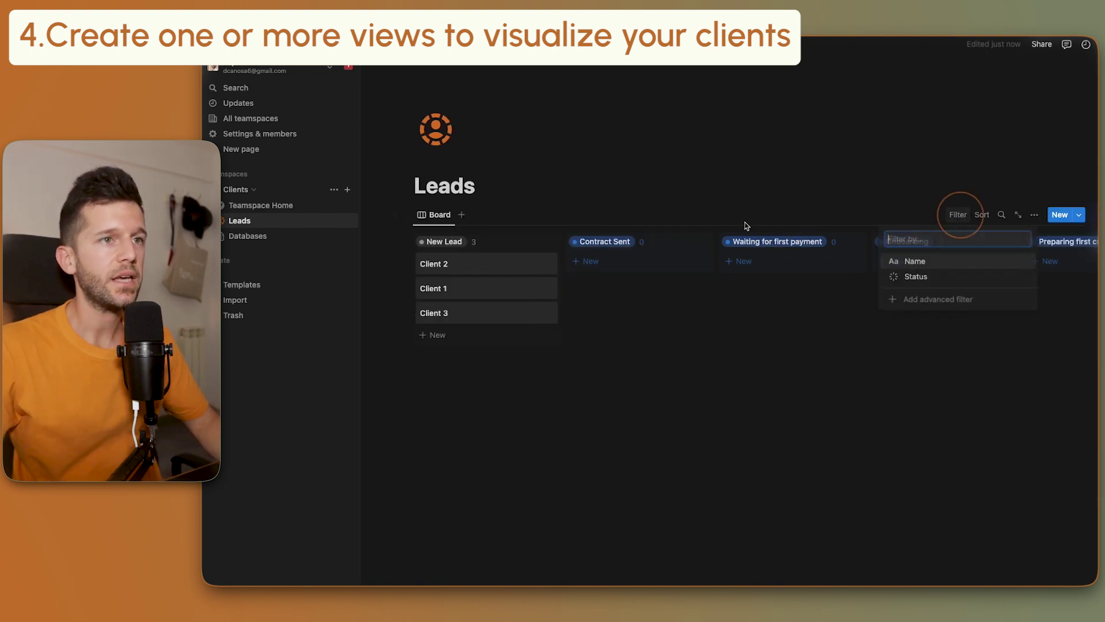
{"action": "left_click", "coordinate": [916, 276]}
{"action": "left_click", "coordinate": [379, 271]}
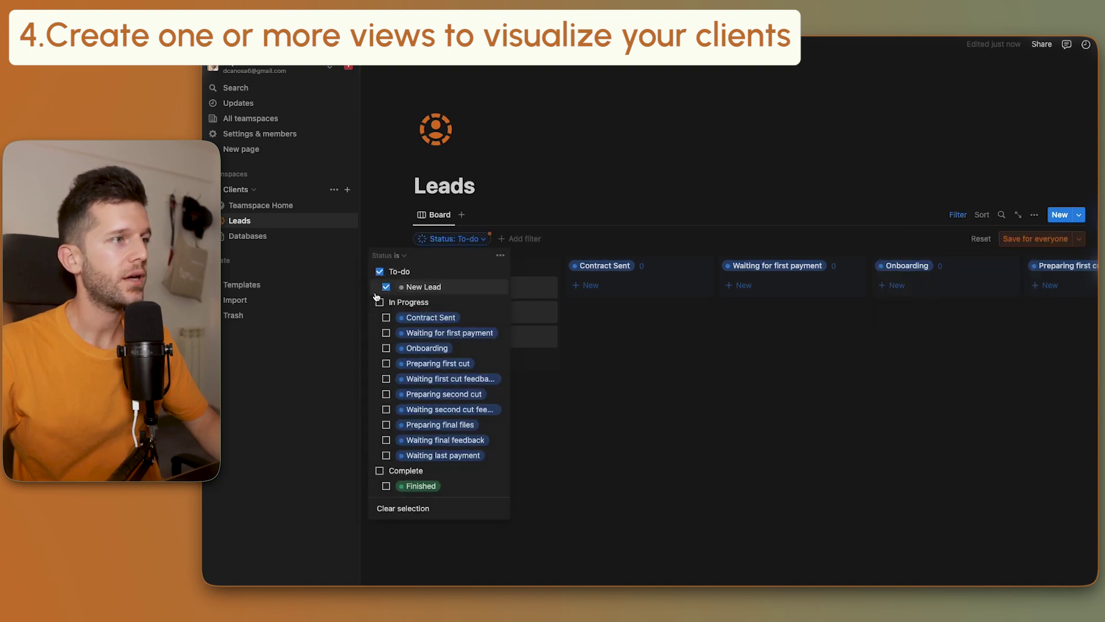
{"action": "left_click", "coordinate": [387, 318]}
{"action": "left_click", "coordinate": [386, 333]}
{"action": "left_click", "coordinate": [387, 348]}
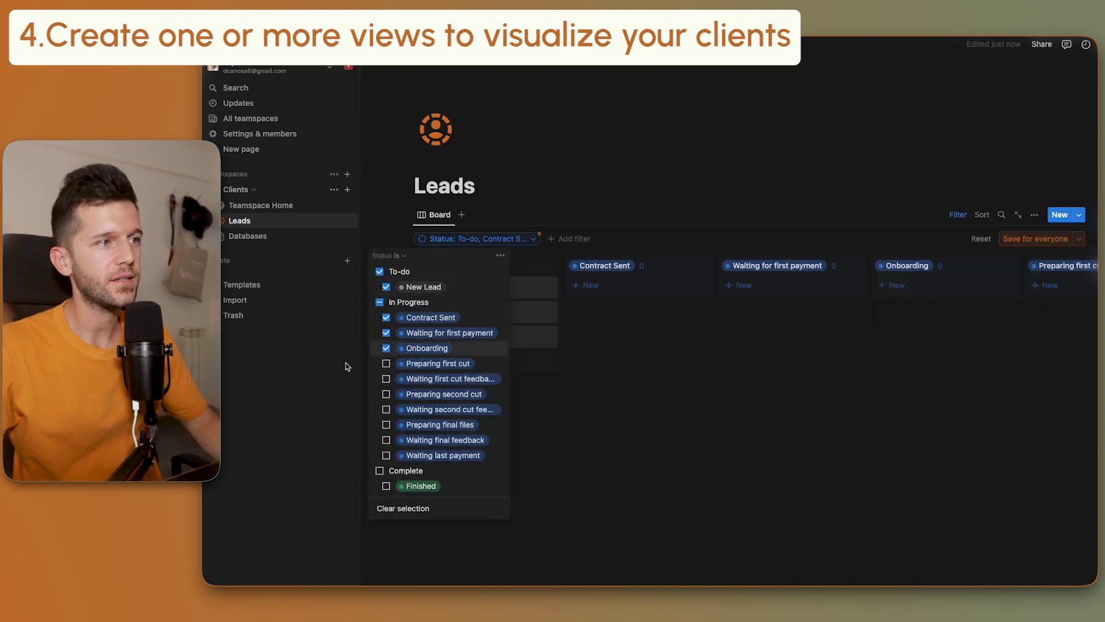
{"action": "left_click", "coordinate": [387, 348]}
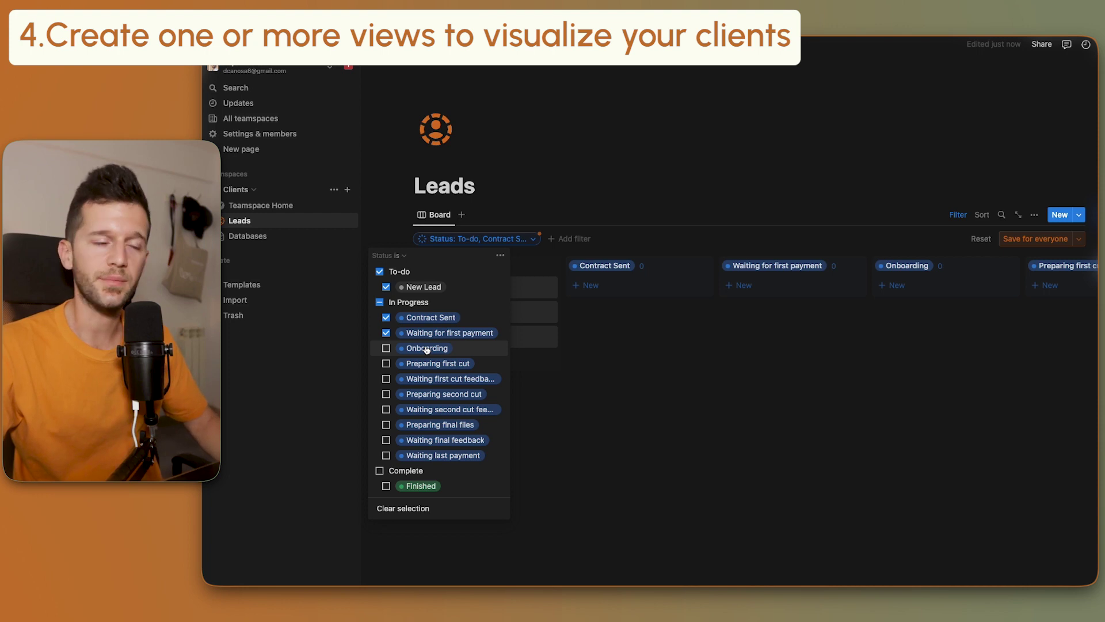
{"action": "key", "text": "Escape"}
{"action": "left_click", "coordinate": [1035, 238]}
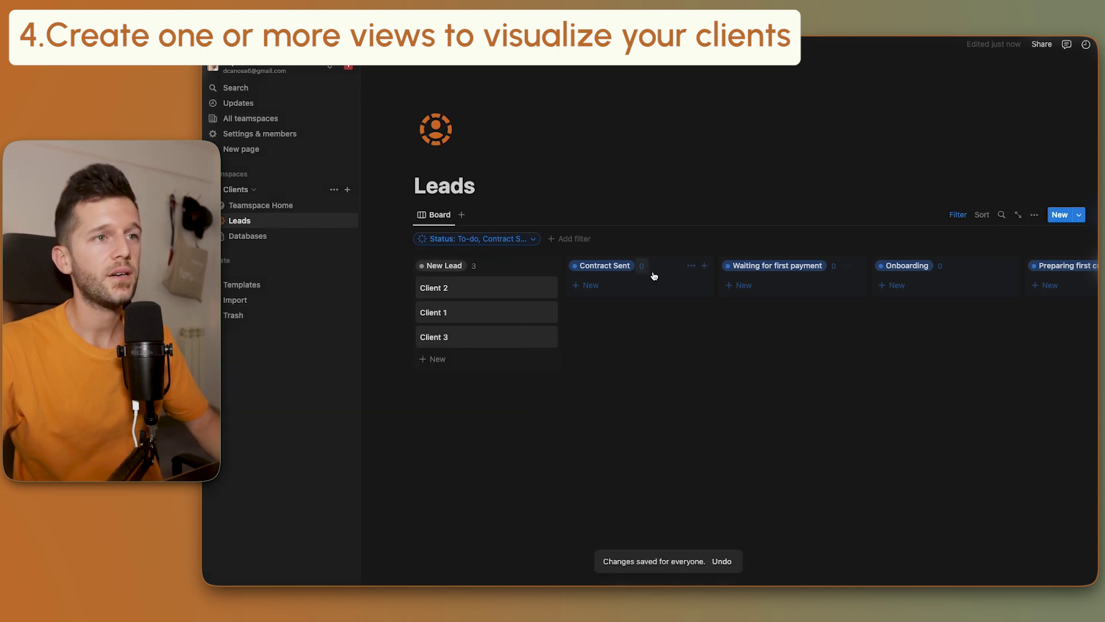
Reach the Leads board's Group settings to manage which status columns appear.
{"action": "left_click", "coordinate": [1035, 214]}
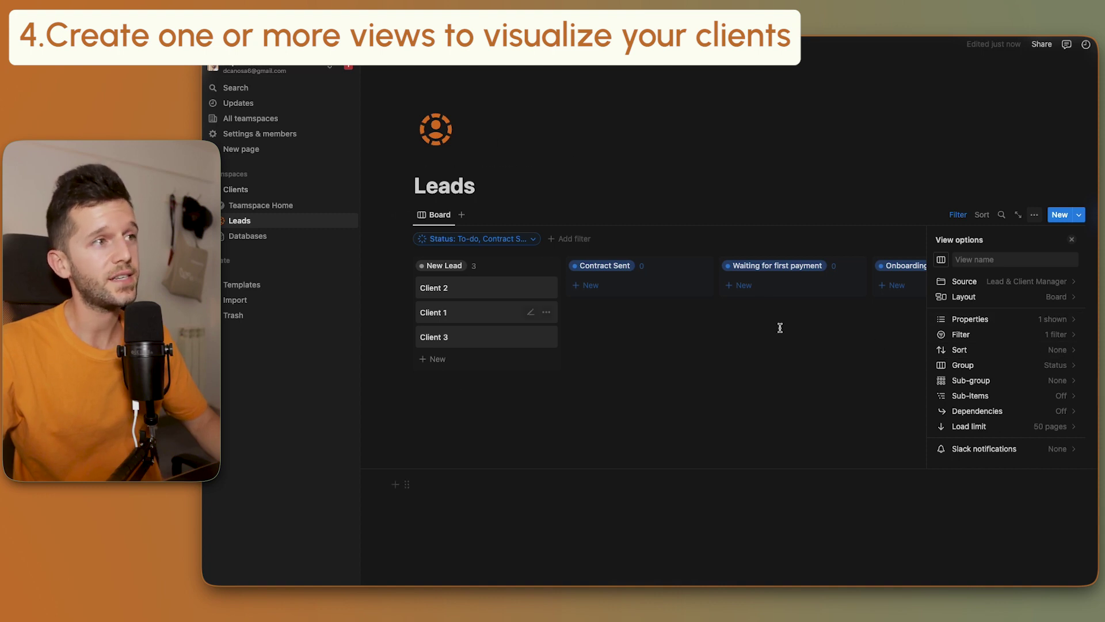
{"action": "left_click", "coordinate": [979, 319]}
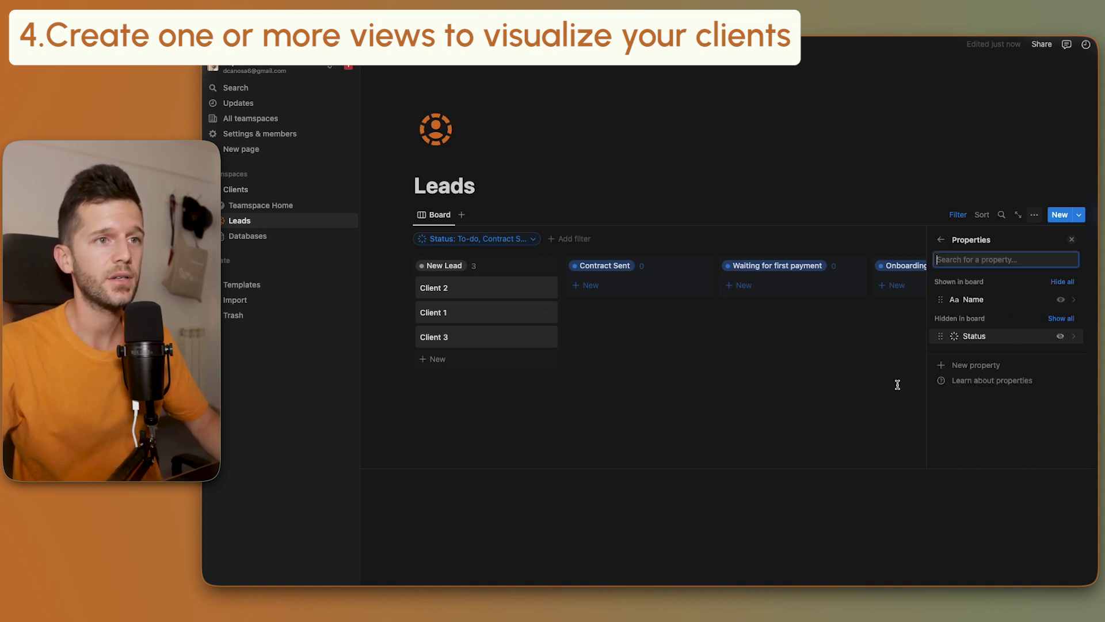
{"action": "left_click", "coordinate": [896, 383]}
{"action": "left_click", "coordinate": [977, 366]}
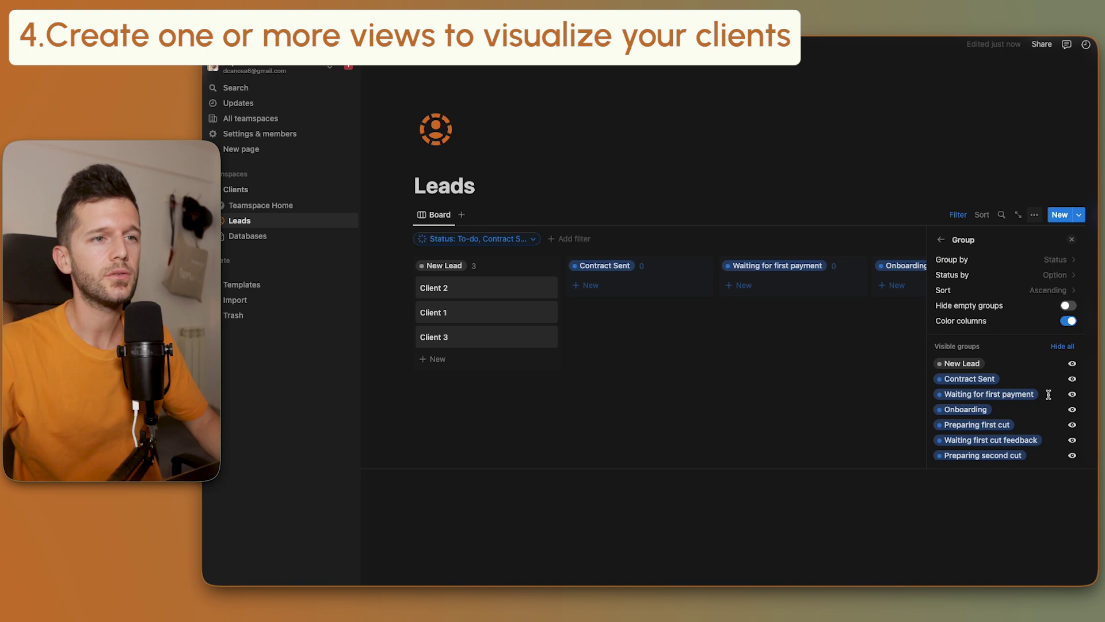
{"action": "scroll", "coordinate": [1049, 394], "scroll_direction": "down", "scroll_amount": 2}
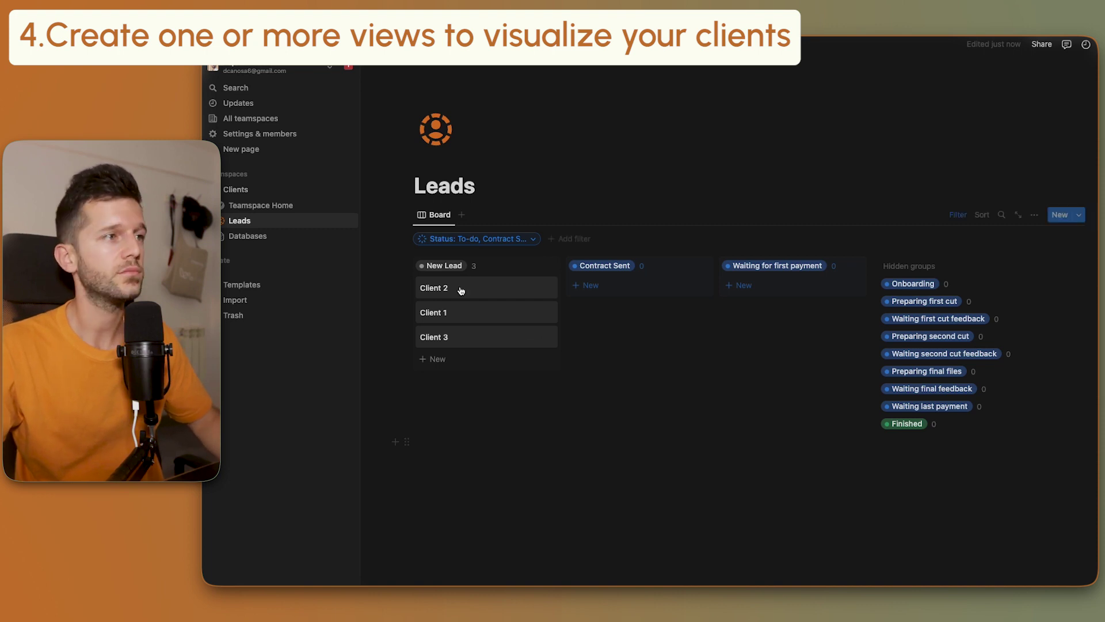
Duplicate the Leads page and drop To-do, Contract Sent and Waiting for first payment from its Status filter.
{"action": "right_click", "coordinate": [245, 224]}
{"action": "left_click", "coordinate": [276, 261]}
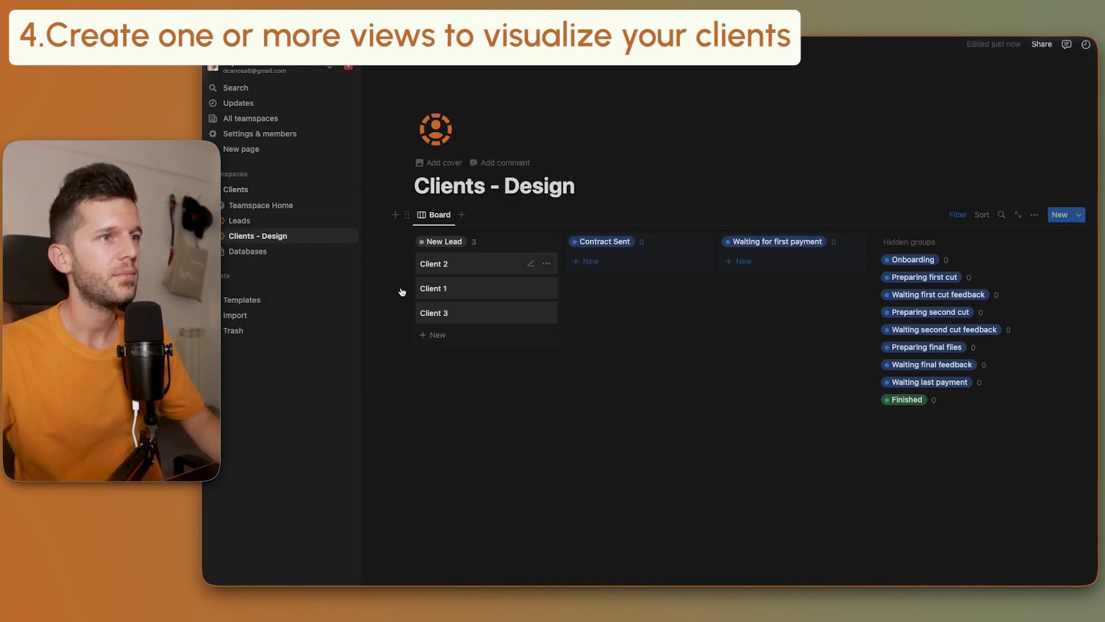
{"action": "left_click", "coordinate": [957, 215]}
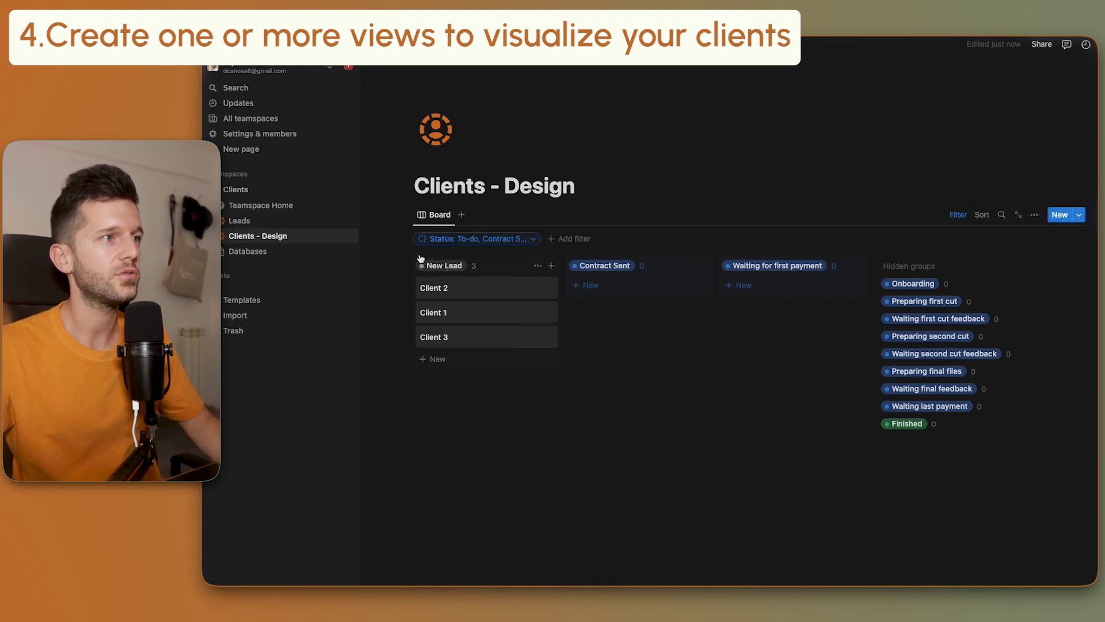
{"action": "left_click", "coordinate": [473, 243]}
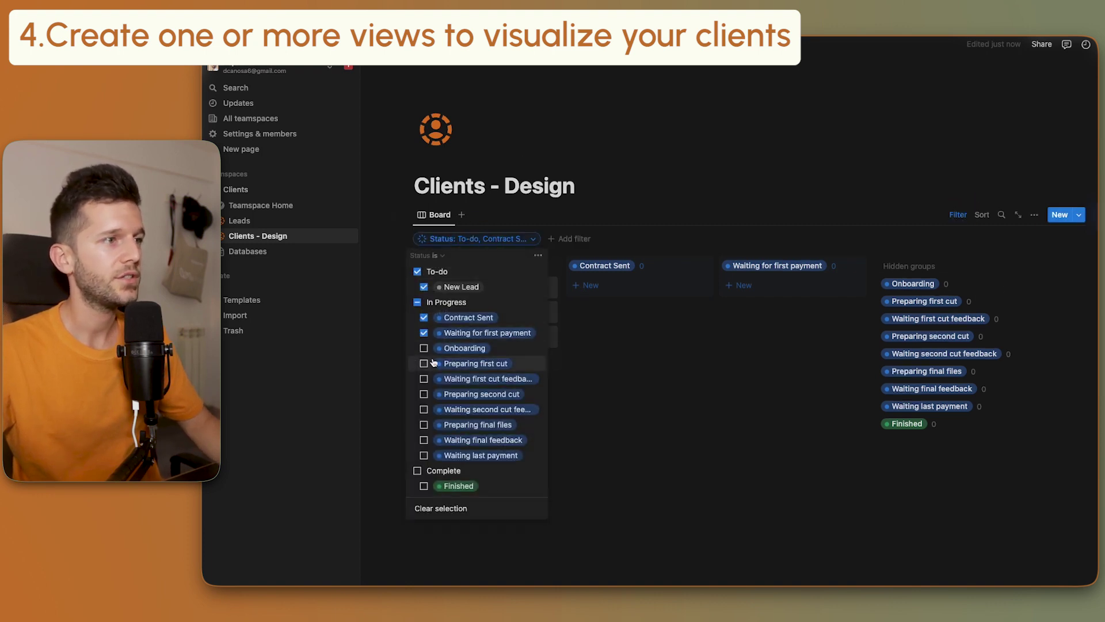
{"action": "left_click", "coordinate": [418, 271]}
{"action": "left_click", "coordinate": [423, 317]}
{"action": "left_click", "coordinate": [424, 333]}
Filter Status to Onboarding through Waiting final feedback, excluding Waiting last payment, and save for everyone.
{"action": "left_click", "coordinate": [423, 347]}
{"action": "left_click", "coordinate": [423, 363]}
{"action": "left_click", "coordinate": [424, 379]}
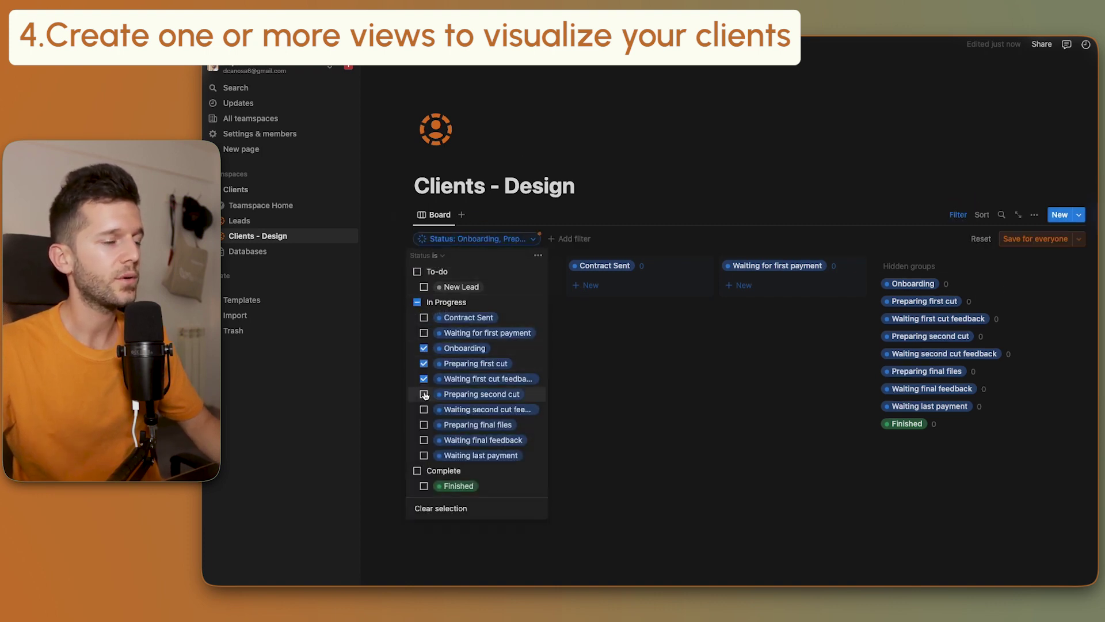
{"action": "left_click", "coordinate": [424, 425]}
{"action": "left_click", "coordinate": [424, 440]}
{"action": "left_click", "coordinate": [423, 456]}
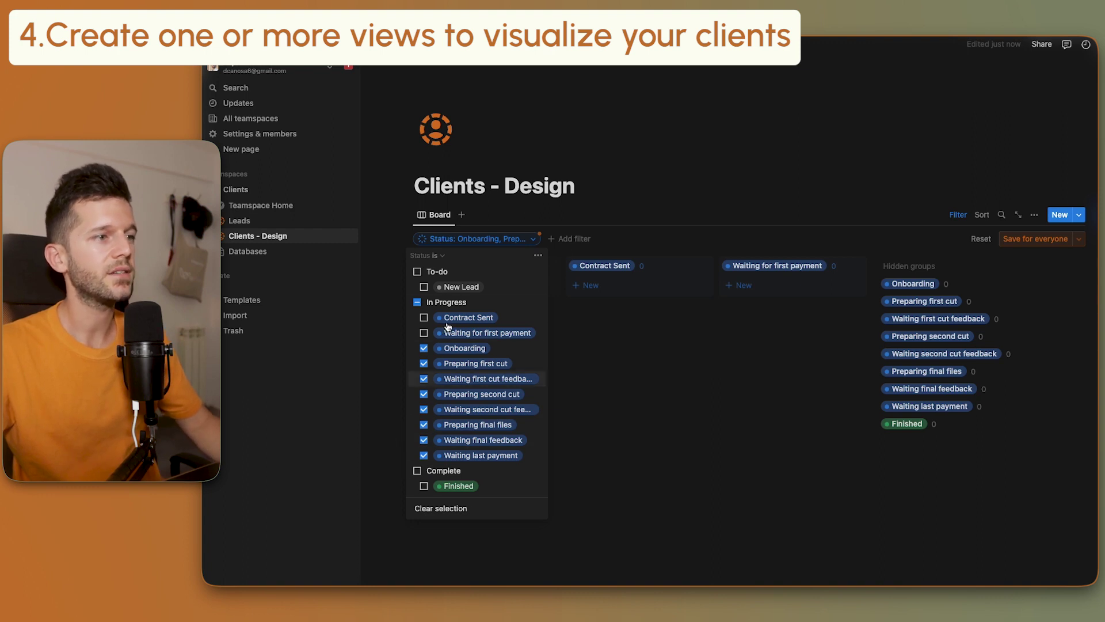
{"action": "left_click", "coordinate": [425, 456]}
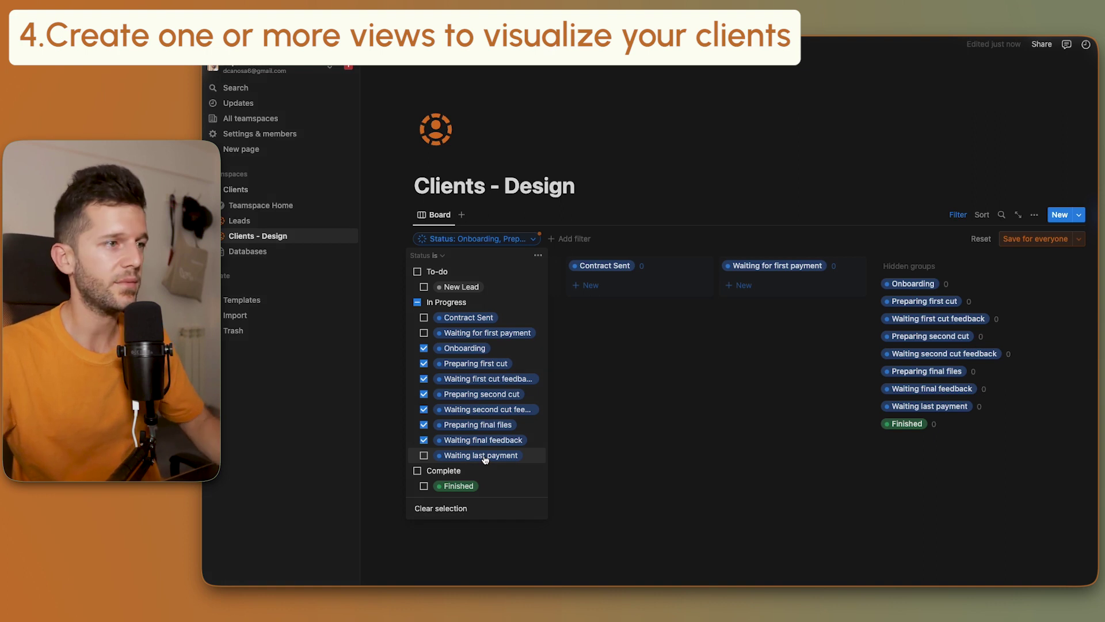
{"action": "left_click", "coordinate": [1038, 240]}
Hide the New Lead, Contract Sent and Waiting for first payment board groups.
{"action": "left_click", "coordinate": [1035, 215]}
{"action": "left_click", "coordinate": [998, 364]}
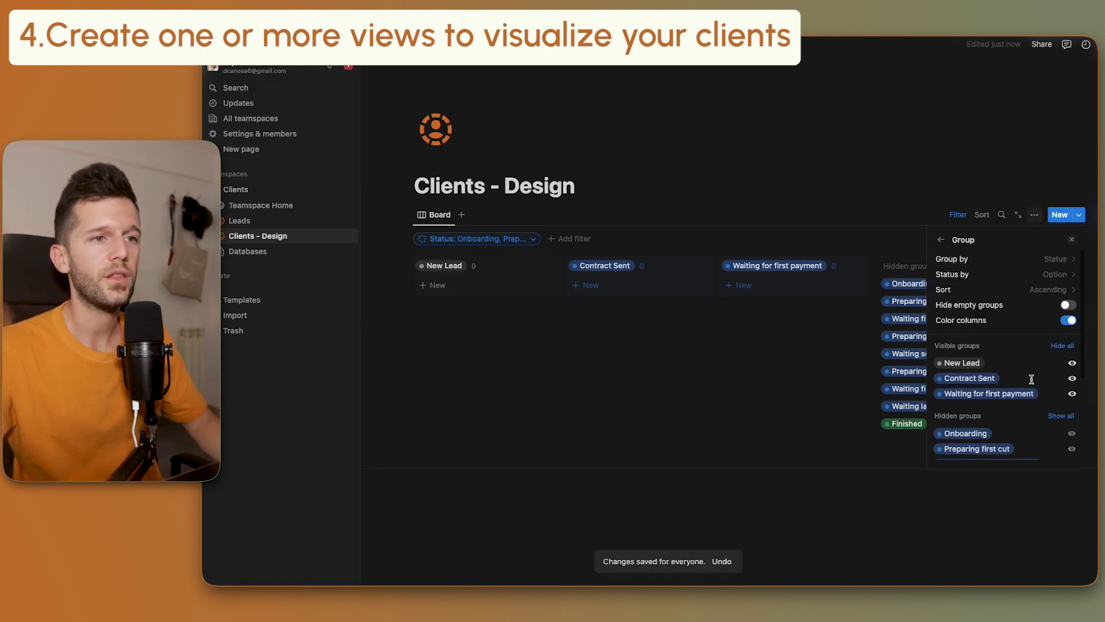
{"action": "scroll", "coordinate": [1032, 379], "scroll_direction": "down", "scroll_amount": 3}
{"action": "left_click", "coordinate": [1073, 316]}
{"action": "left_click", "coordinate": [1072, 301]}
{"action": "left_click", "coordinate": [1072, 285]}
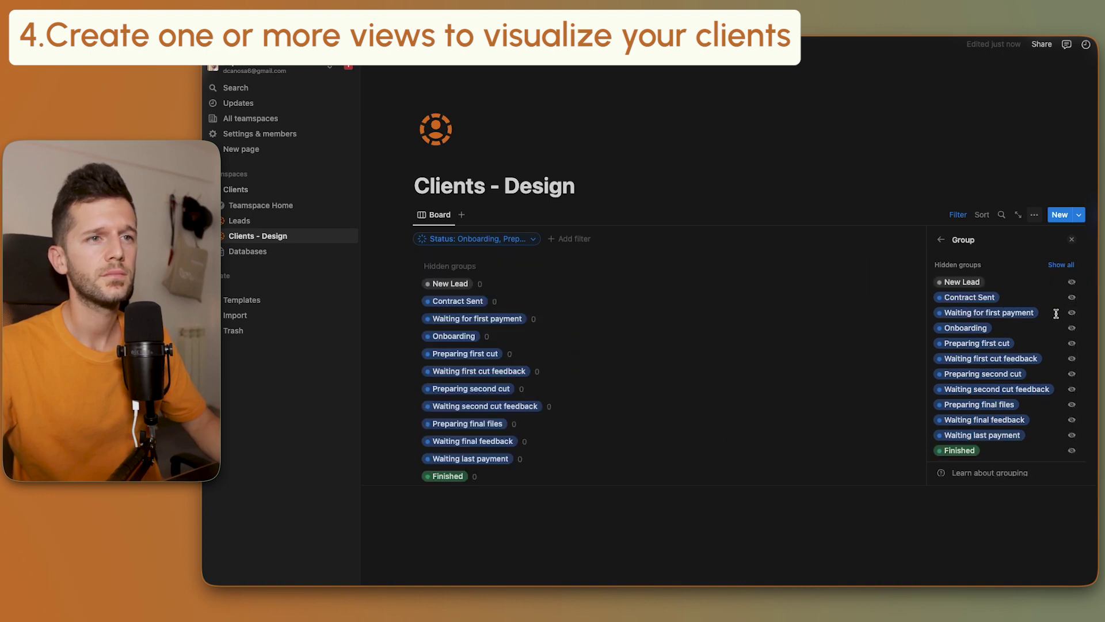
Show the Onboarding through Waiting final feedback groups as board columns.
{"action": "left_click", "coordinate": [1072, 328]}
{"action": "left_click", "coordinate": [1072, 369]}
{"action": "left_click", "coordinate": [1072, 384]}
{"action": "left_click", "coordinate": [1072, 399]}
{"action": "left_click", "coordinate": [1072, 415]}
{"action": "left_click", "coordinate": [1072, 430]}
{"action": "left_click", "coordinate": [1072, 445]}
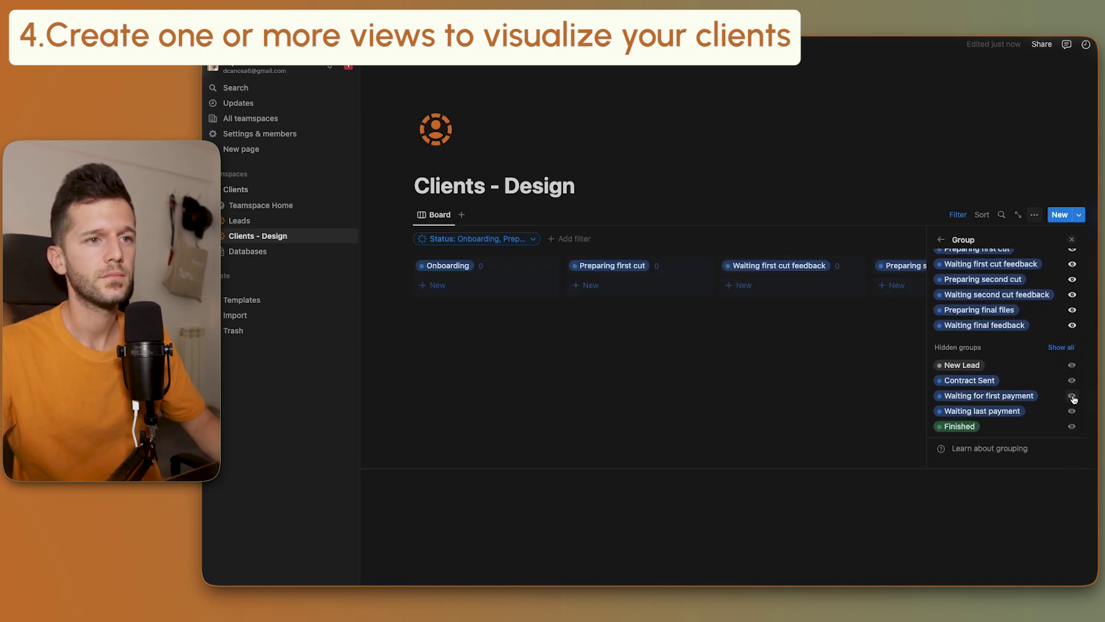
{"action": "scroll", "coordinate": [1074, 399], "scroll_direction": "up", "scroll_amount": 5}
{"action": "key", "text": "Escape"}
{"action": "scroll", "coordinate": [700, 317], "scroll_direction": "right", "scroll_amount": 10}
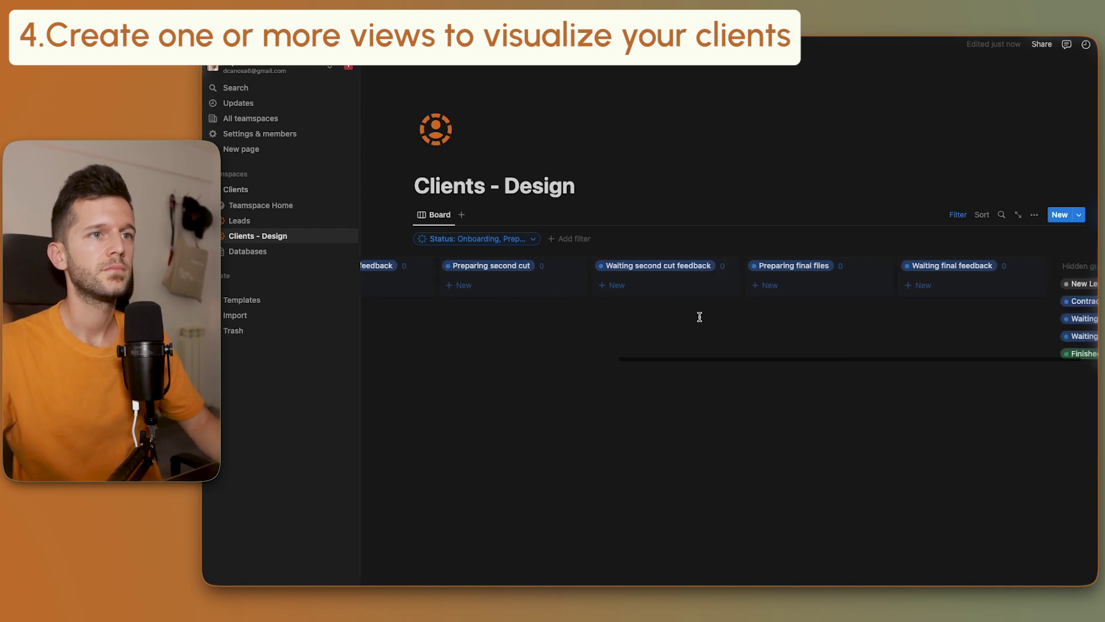
{"action": "scroll", "coordinate": [700, 317], "scroll_direction": "left", "scroll_amount": 10}
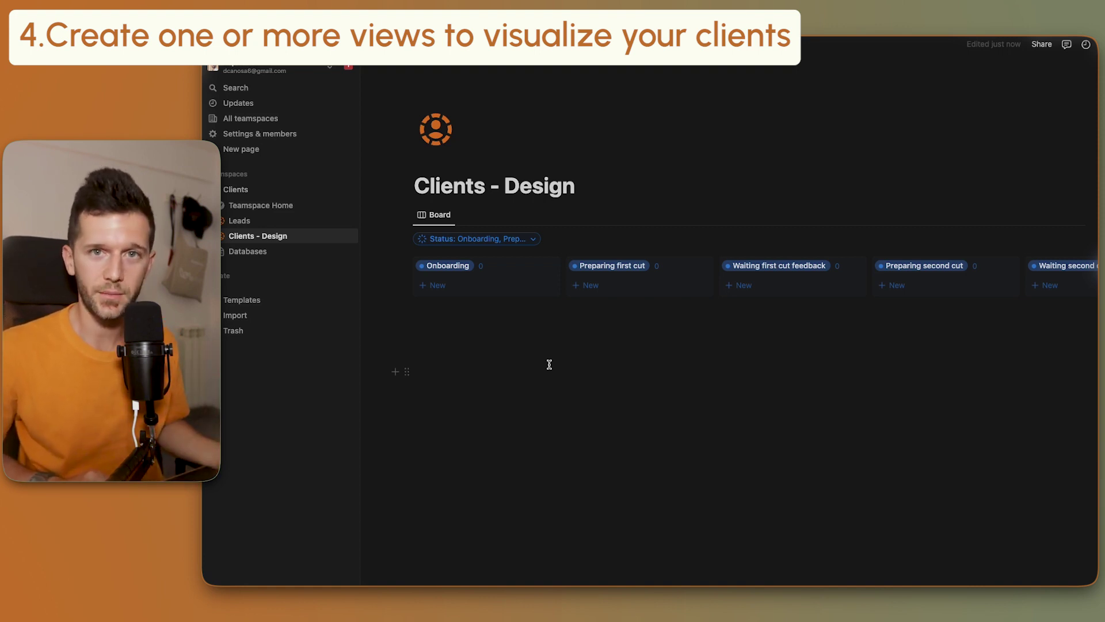
{"action": "scroll", "coordinate": [545, 283], "scroll_direction": "right", "scroll_amount": 10}
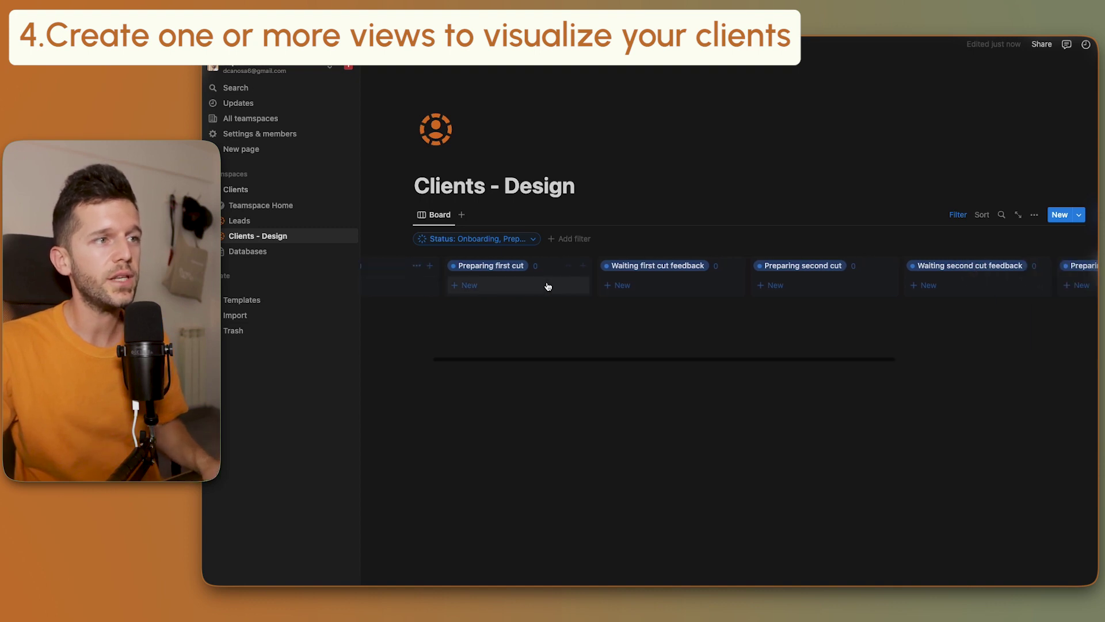
{"action": "scroll", "coordinate": [579, 285], "scroll_direction": "left", "scroll_amount": 10}
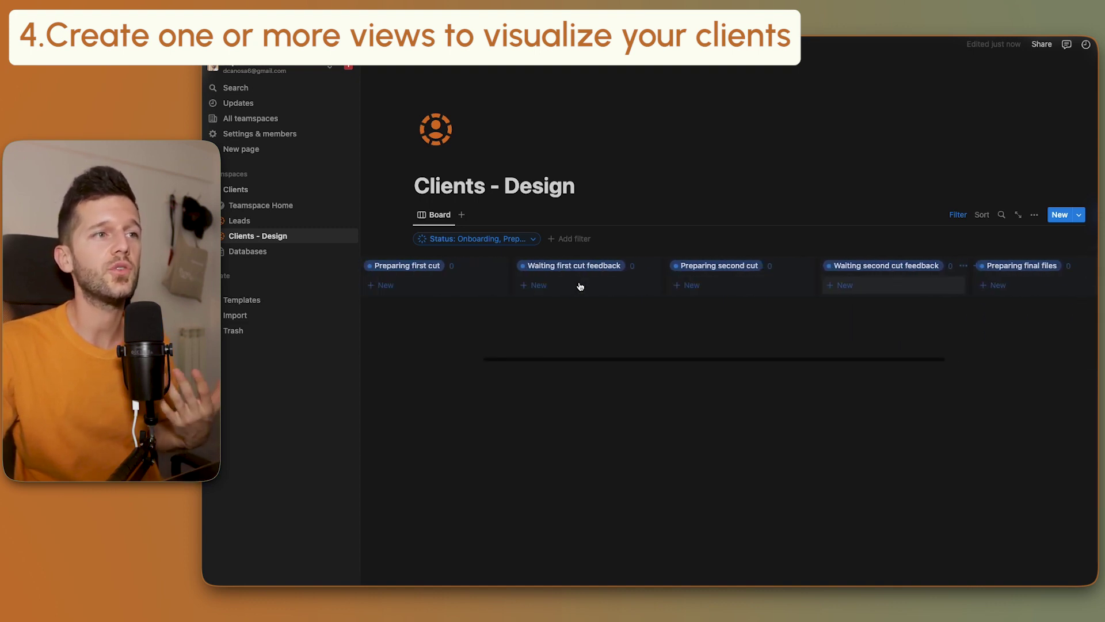